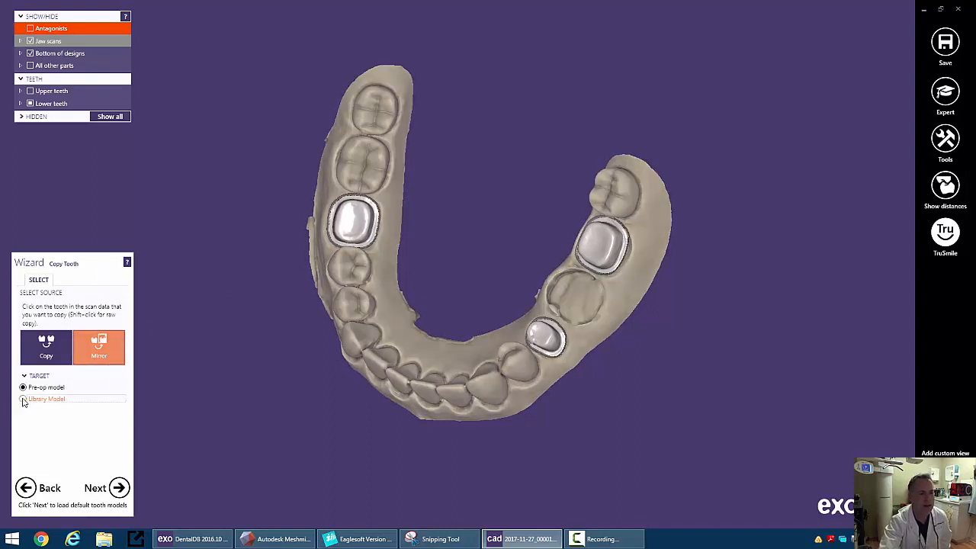
Load the default tooth models onto the prepared lower teeth for tooth placement
left_click(119, 488)
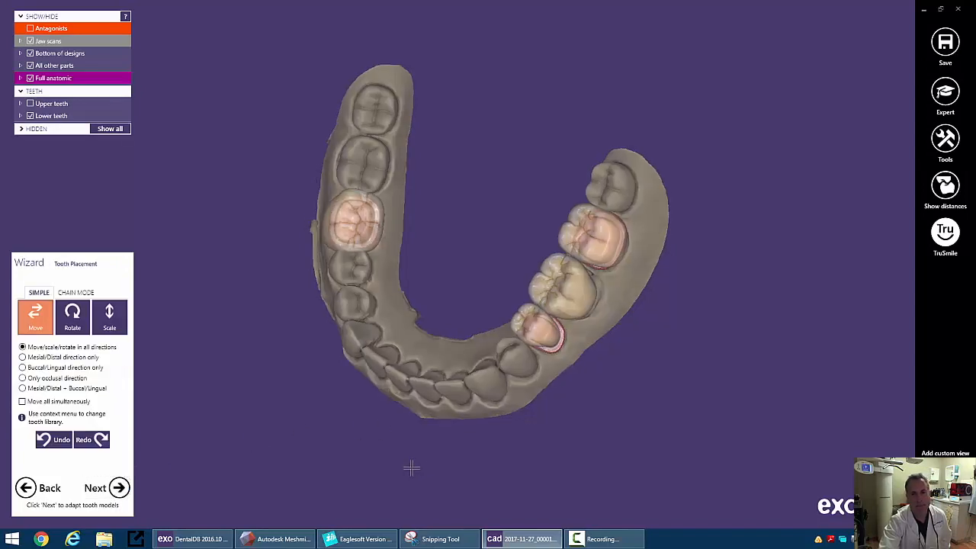
scroll(456, 466, "up", 5)
middle_click_drag(614, 354, 529, 461)
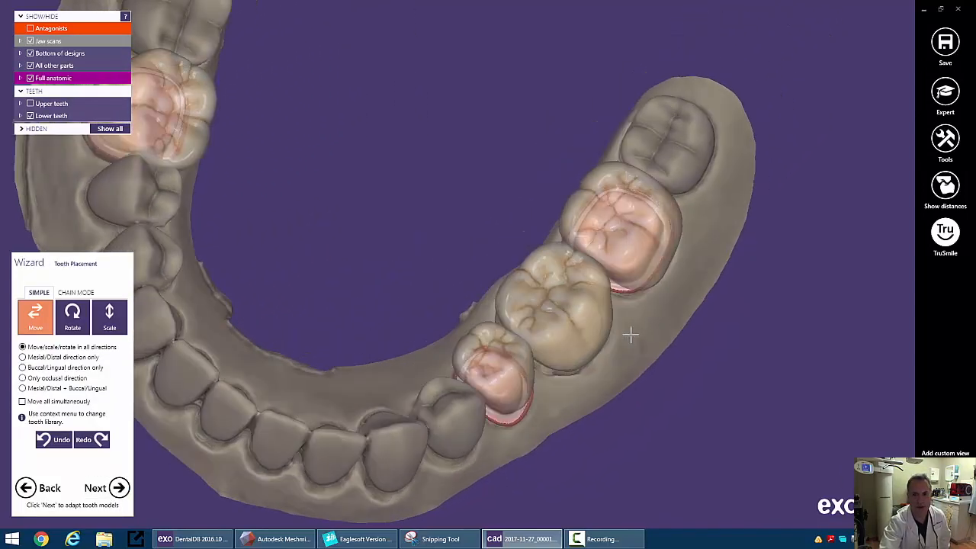
scroll(611, 357, "down", 2)
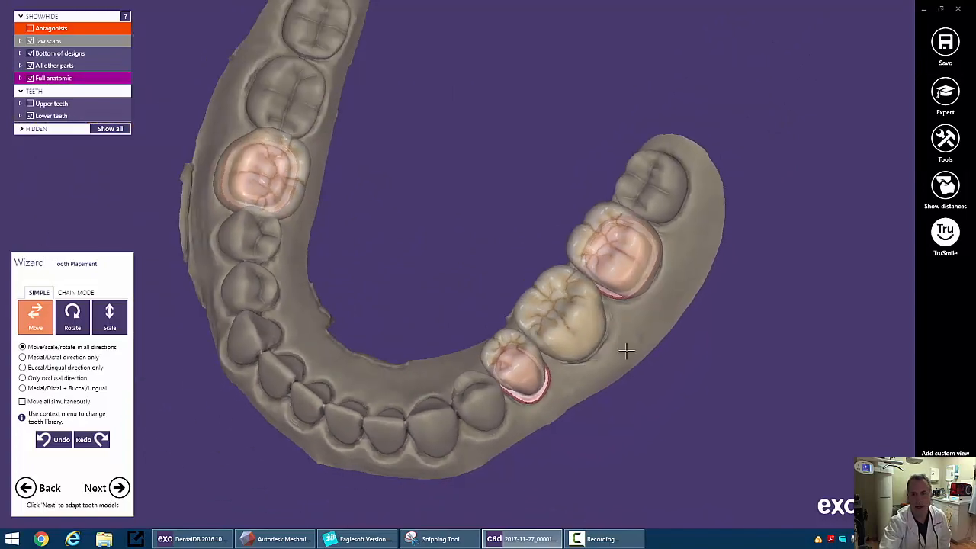
Compare the tooth models with TruSmile rendering off and on, and examine their placement from the occlusal and buccal sides
left_click(945, 232)
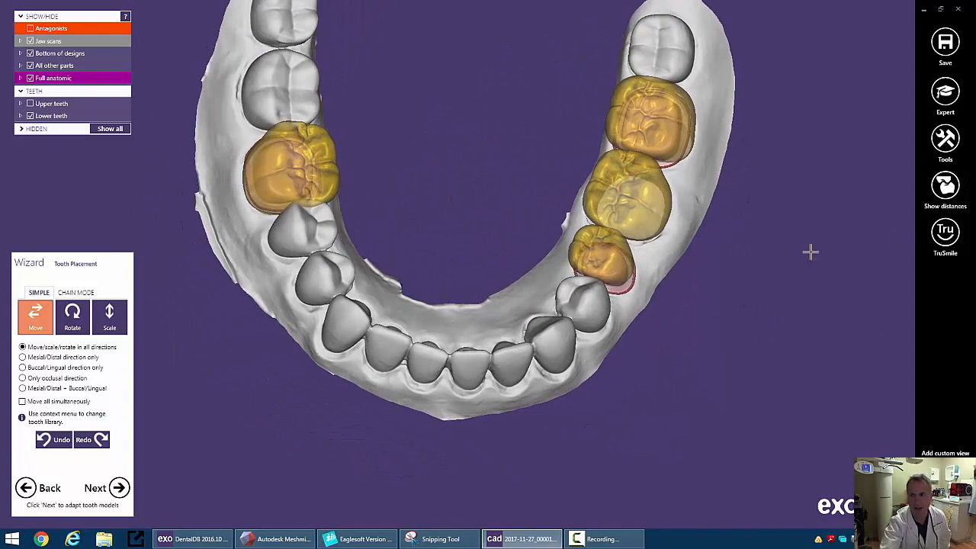
left_click(946, 232)
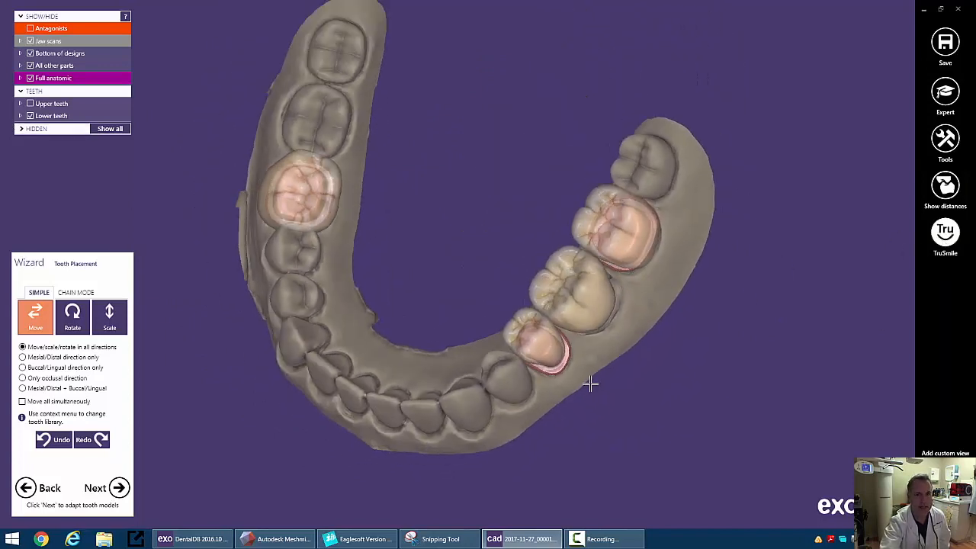
scroll(591, 383, "down", 3)
right_click_drag(577, 395, 534, 408)
scroll(535, 408, "up", 4)
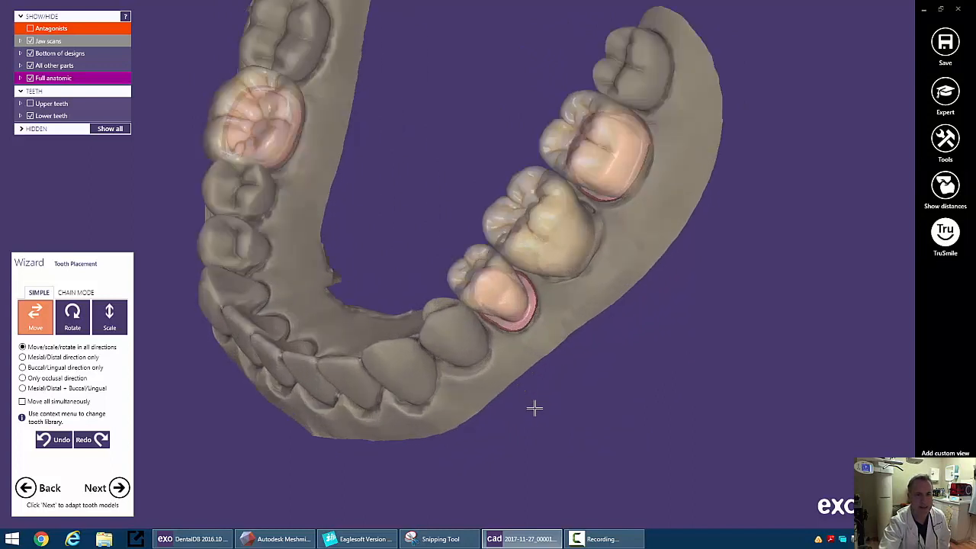
right_click_drag(611, 338, 509, 302)
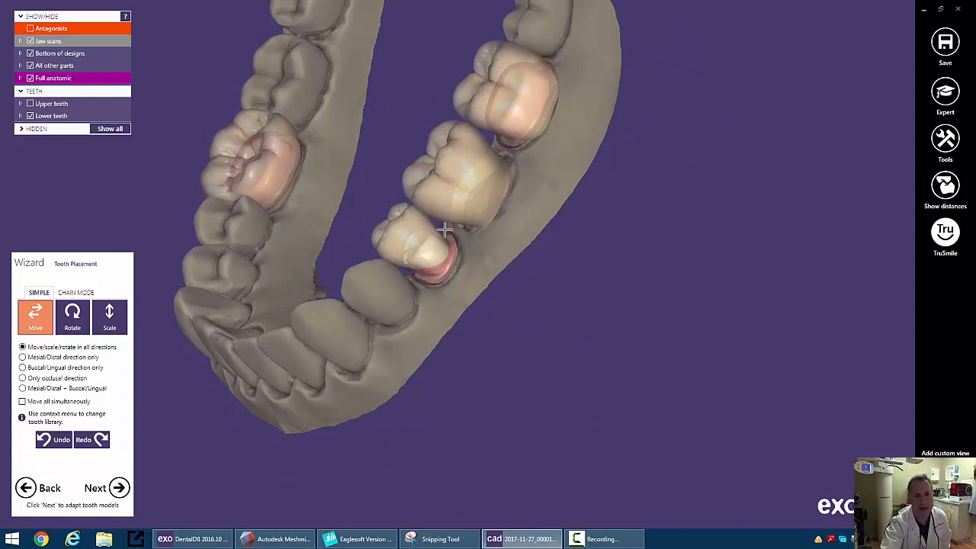
right_click_drag(358, 318, 360, 321)
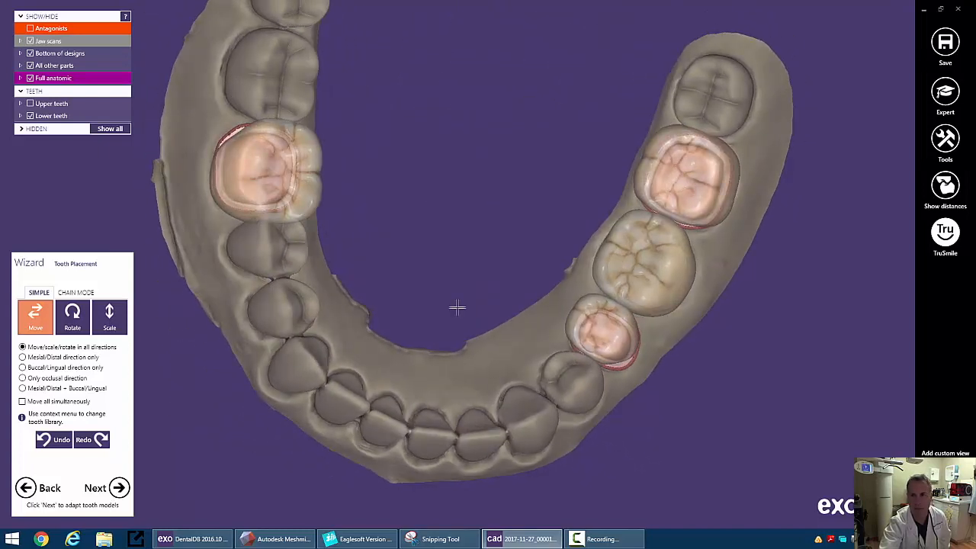
Display the intersection distances as a color map with its settings expanded, and inspect the contacts on both sides
left_click(947, 196)
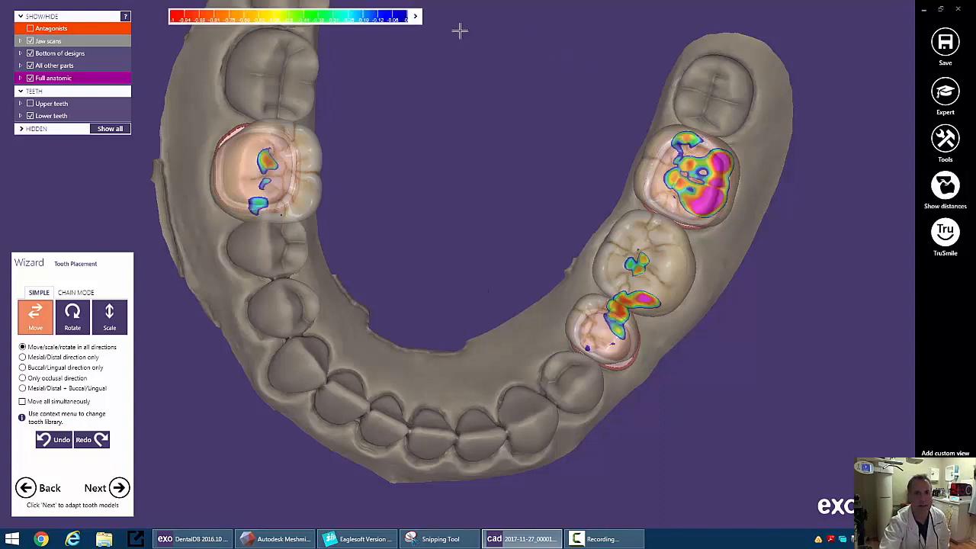
left_click(416, 16)
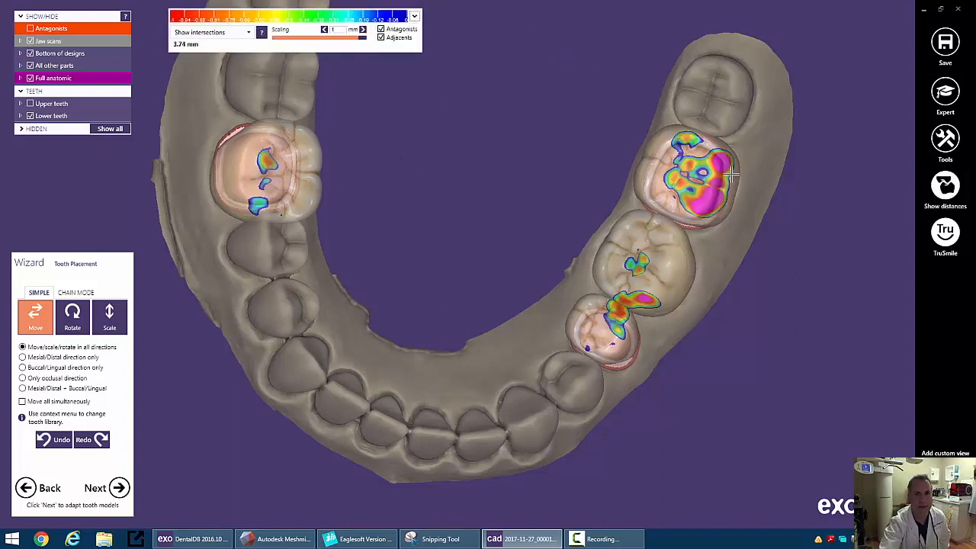
right_click_drag(431, 293, 434, 290)
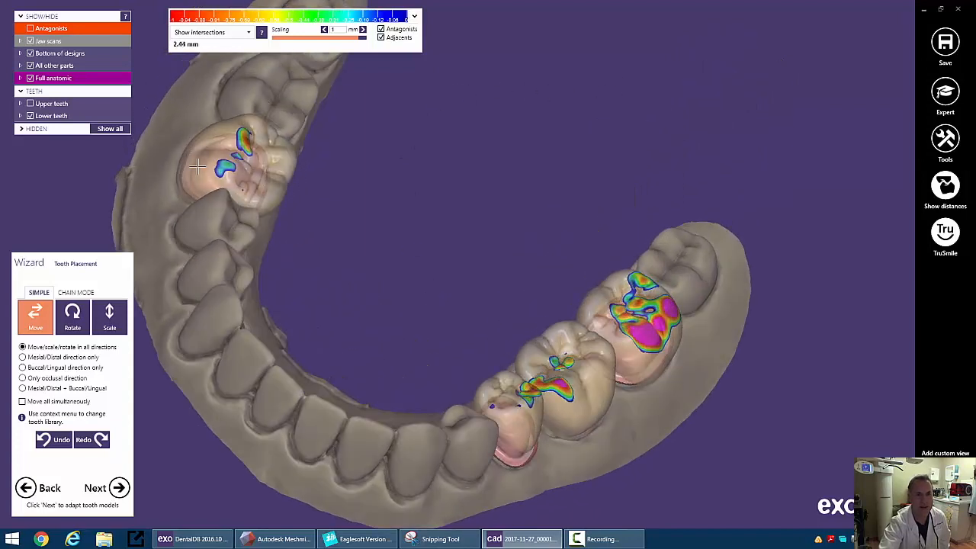
right_click_drag(457, 381, 368, 339)
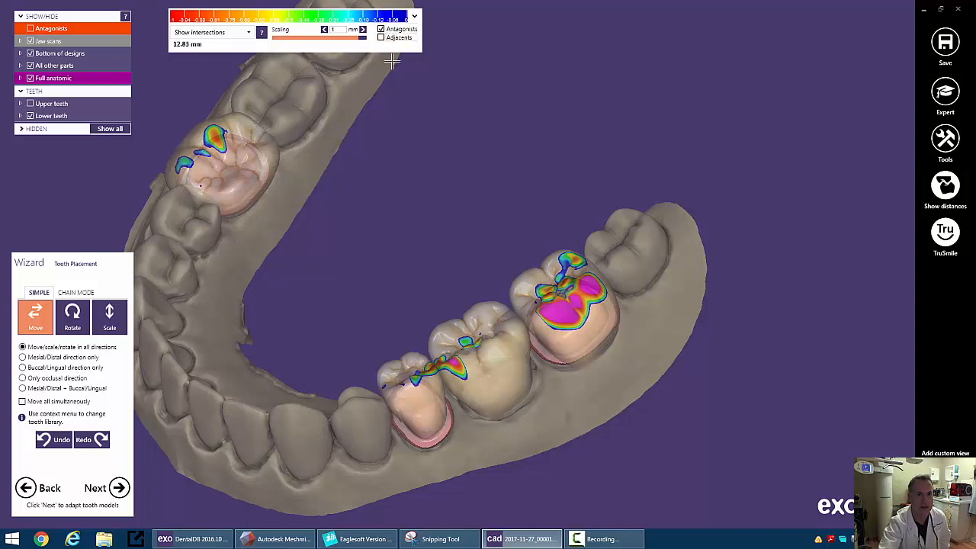
Examine the antagonist and adjacent intersections on the isolated tooth models with the jaw scans temporarily hidden
left_click(30, 40)
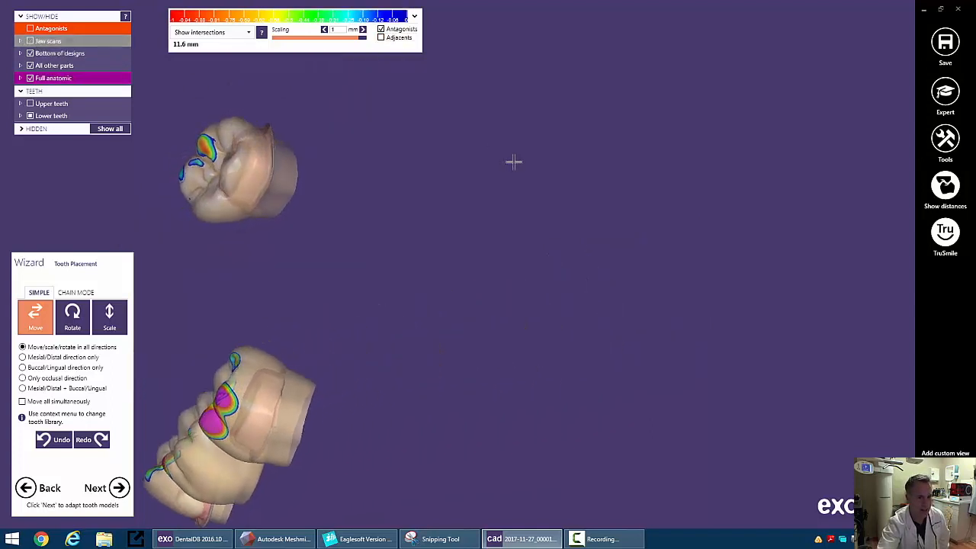
left_click(382, 38)
right_click_drag(316, 216, 321, 214)
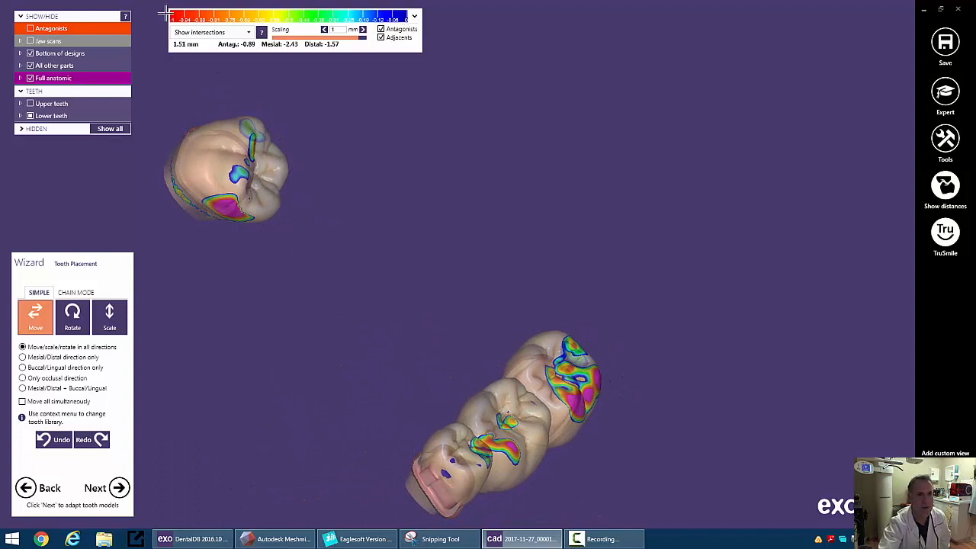
right_click_drag(413, 242, 410, 240)
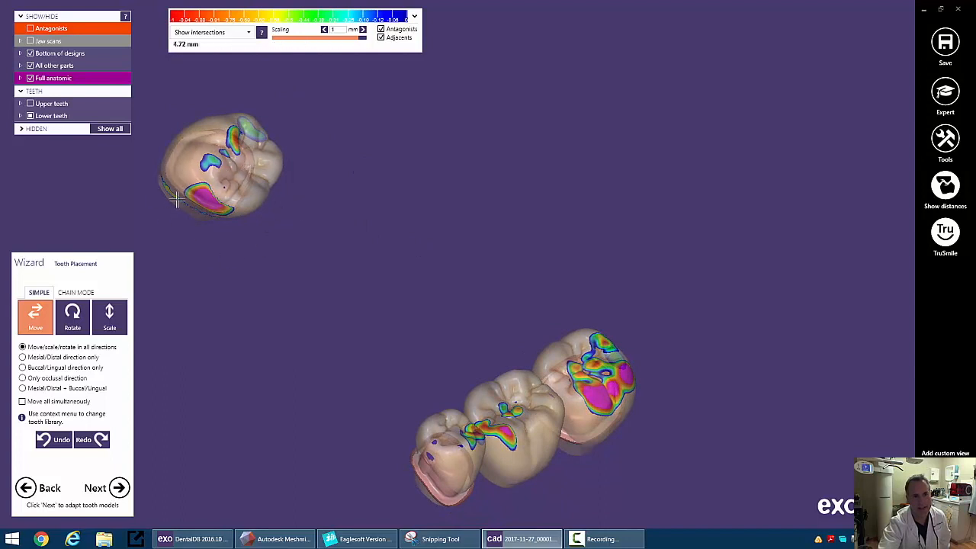
right_click_drag(399, 253, 393, 246)
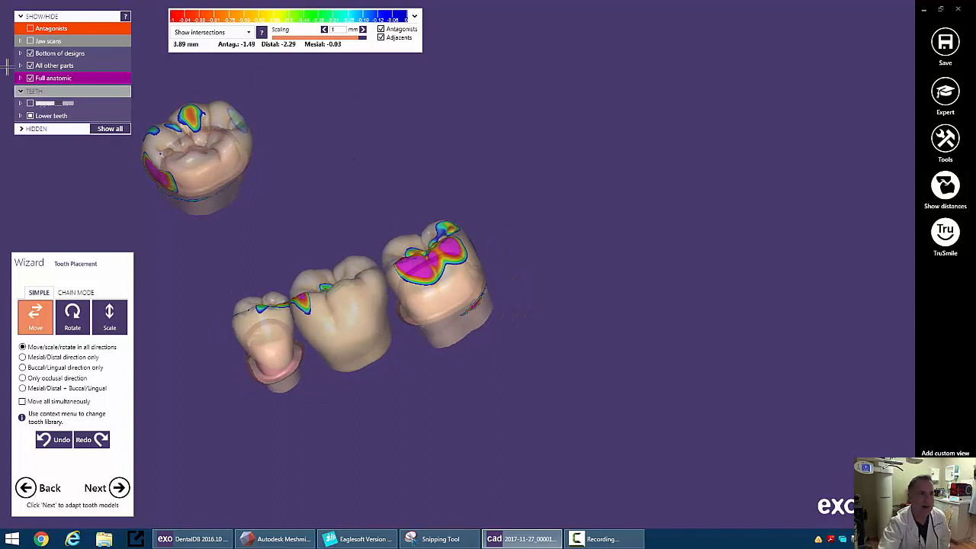
left_click(30, 41)
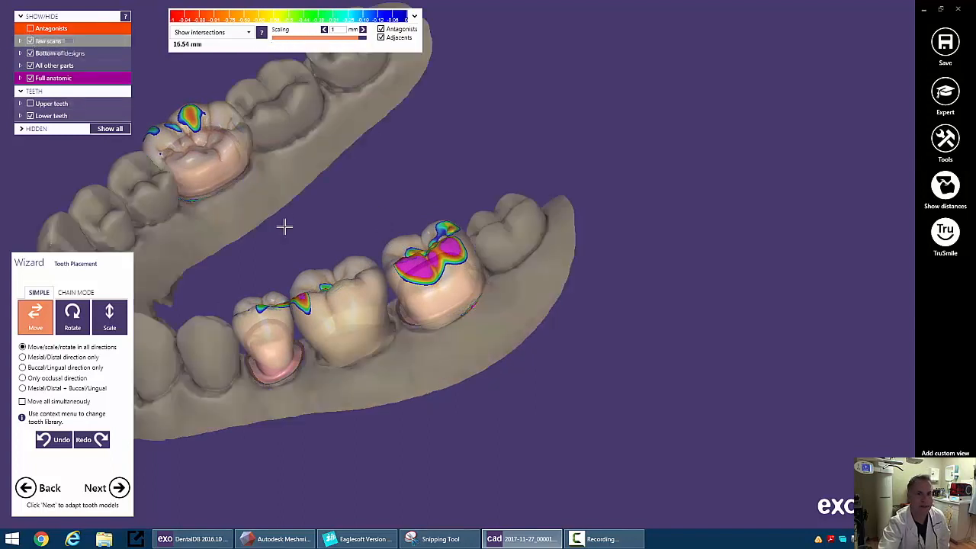
Move the bridge's two molars and premolar toward the gum to reduce their intersections with the antagonist
right_click_drag(284, 226, 284, 227)
key("shift")
left_click_drag(441, 269, 446, 284)
left_click_drag(373, 297, 378, 305)
left_click_drag(281, 316, 282, 328)
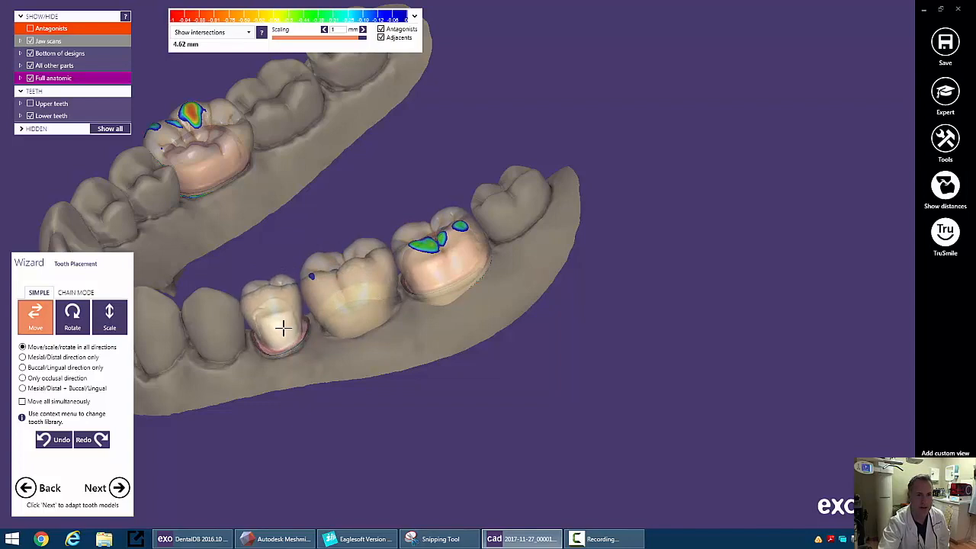
Reposition the single molar crown on the opposite side so that it sits centered over its preparation
right_click_drag(206, 319, 184, 320)
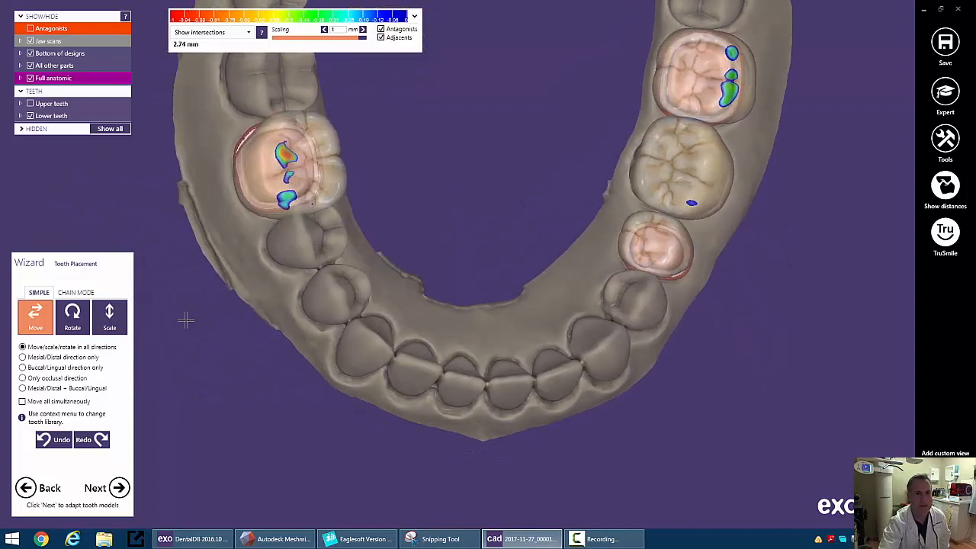
right_click_drag(225, 286, 255, 191)
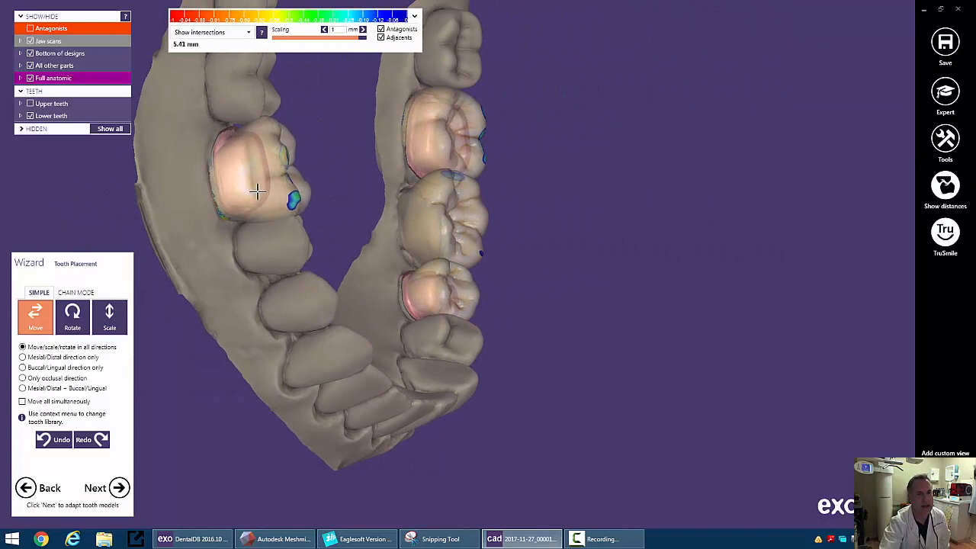
mouse_move(335, 181)
right_mouse_down()
mouse_move(320, 186)
mouse_move(328, 184)
right_mouse_up()
Fit the single molar crown by scaling and moving it mesial/distal only and scaling it buccal/lingual only
left_click(110, 316)
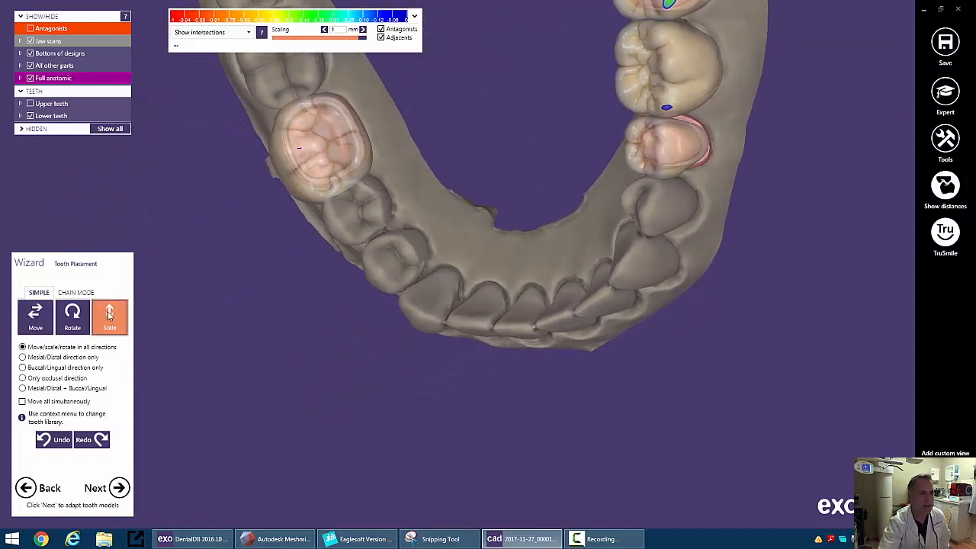
left_click(22, 358)
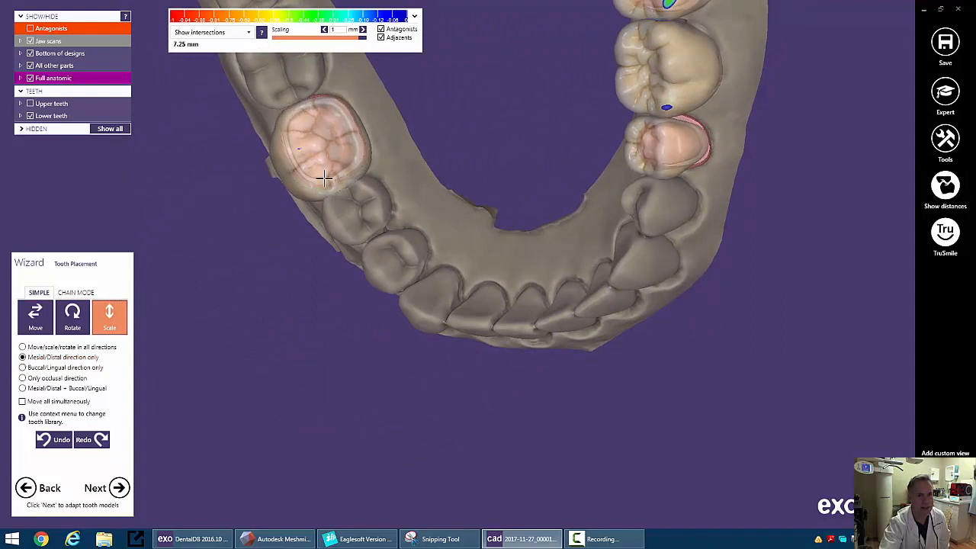
left_click(35, 317)
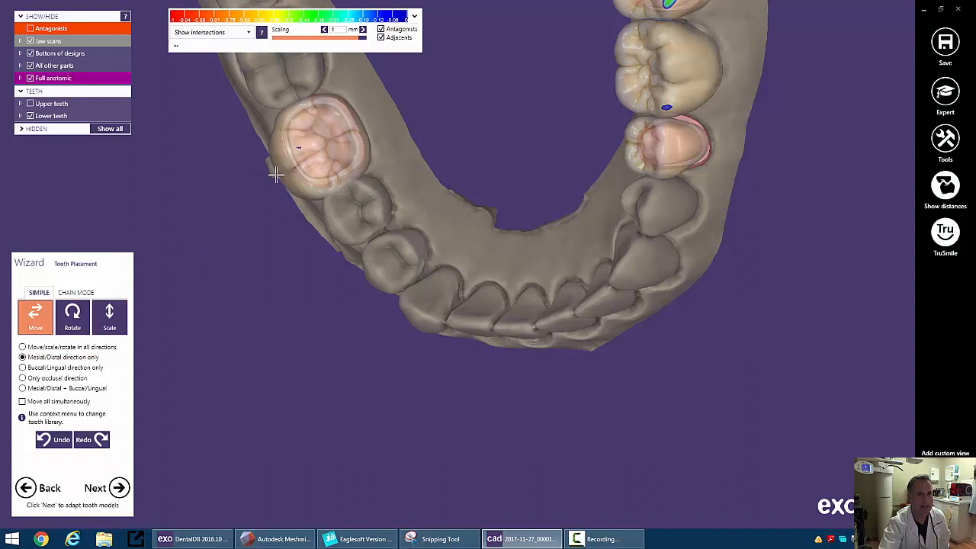
left_click(109, 317)
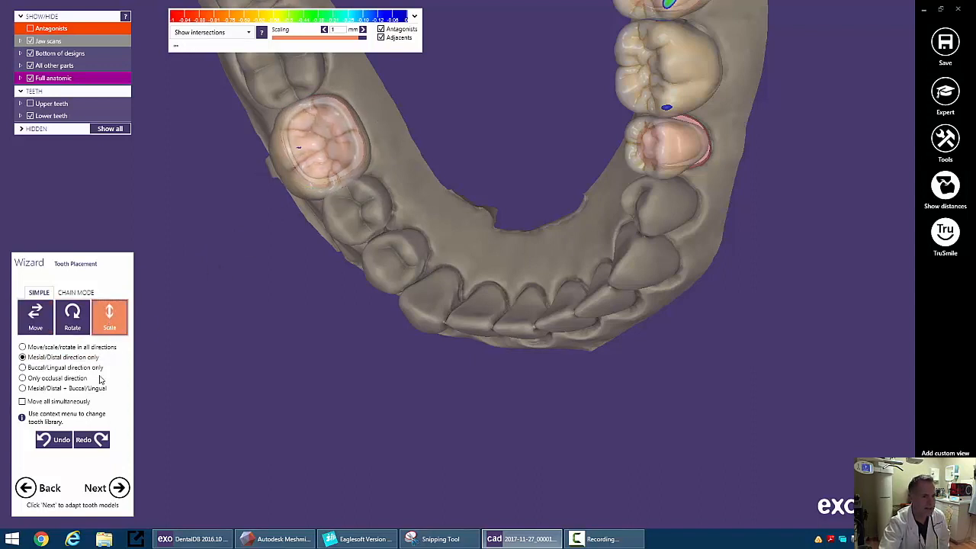
left_click(22, 367)
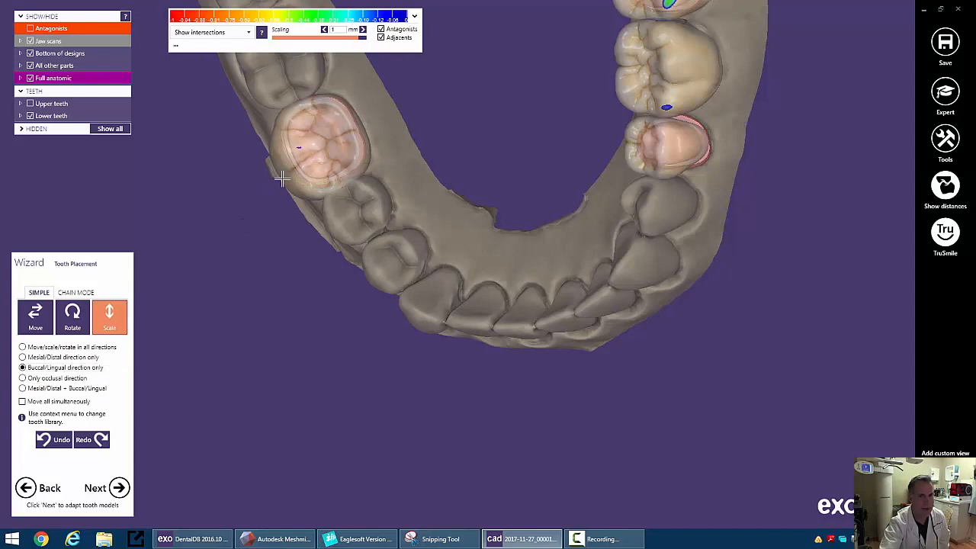
left_click_drag(282, 179, 285, 176)
Scale the bridge's premolar in the mesial/distal direction only so that it covers more of its preparation margin
right_click_drag(372, 404, 381, 400)
scroll(381, 400, "up", 2)
middle_click_drag(628, 289, 532, 279)
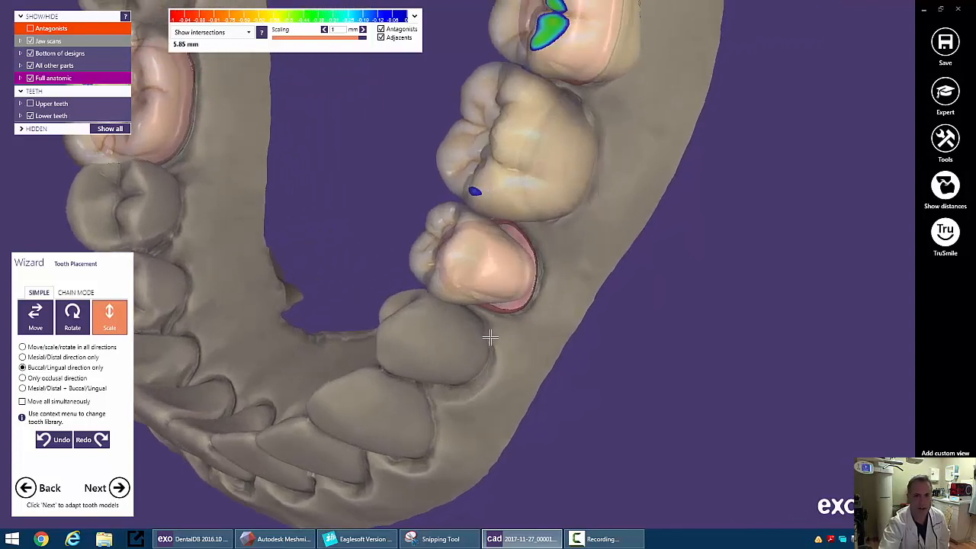
right_click_drag(473, 370, 473, 371)
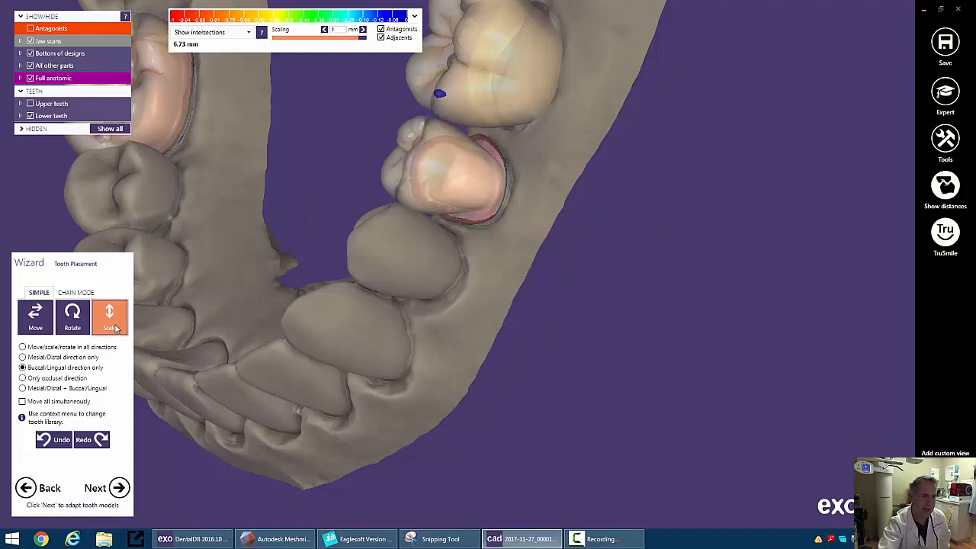
left_click(23, 358)
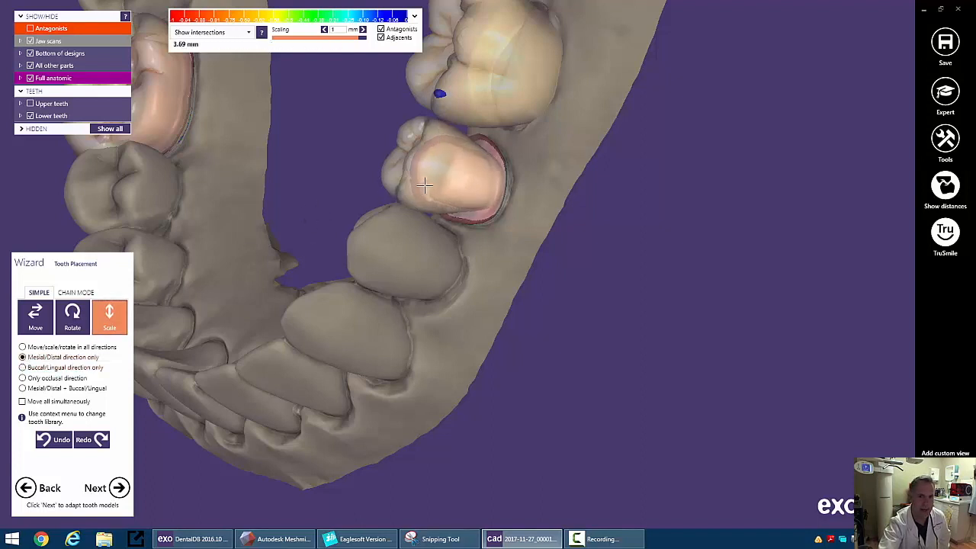
left_click_drag(425, 185, 421, 190)
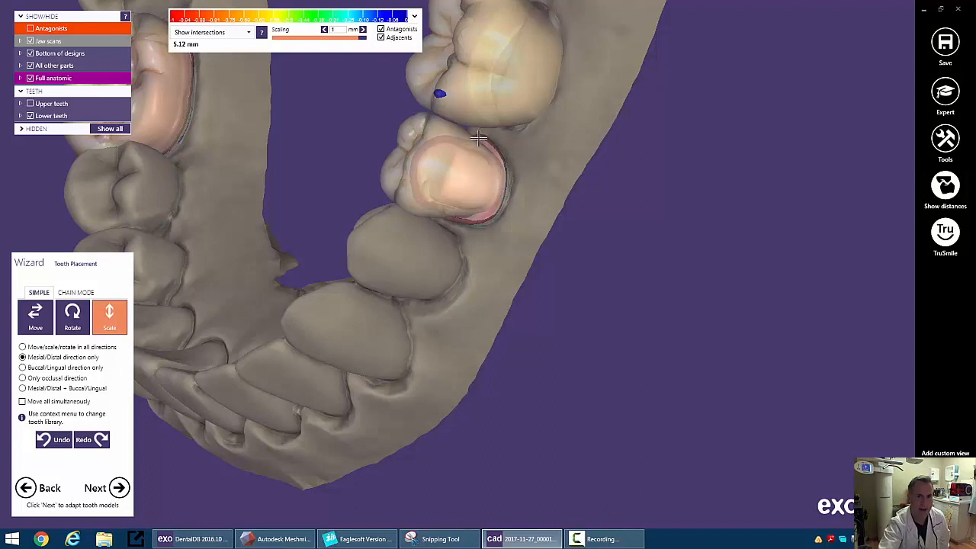
left_click_drag(504, 197, 448, 222)
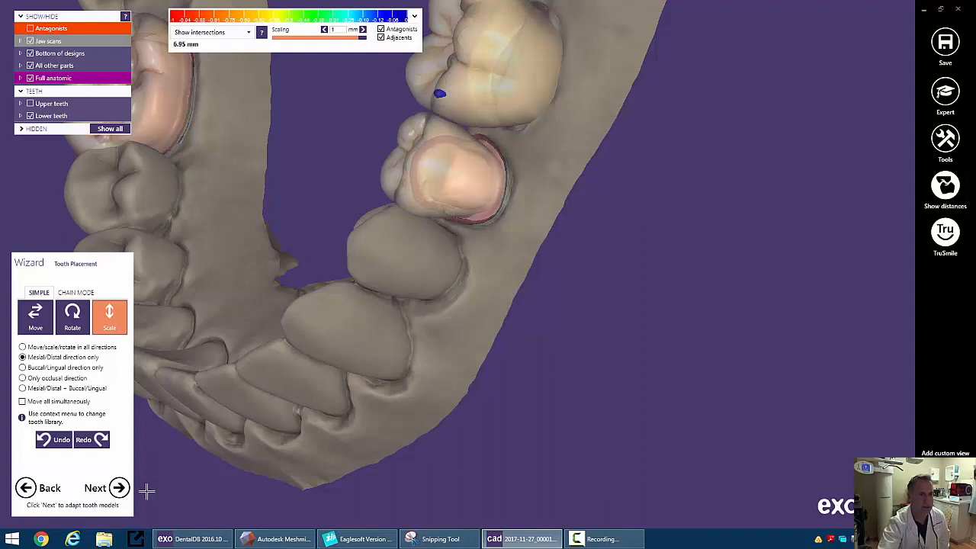
Adapt the tooth models to proceed to Free-Forming, and inspect their contacts with the jaw scans temporarily hidden
left_click(118, 488)
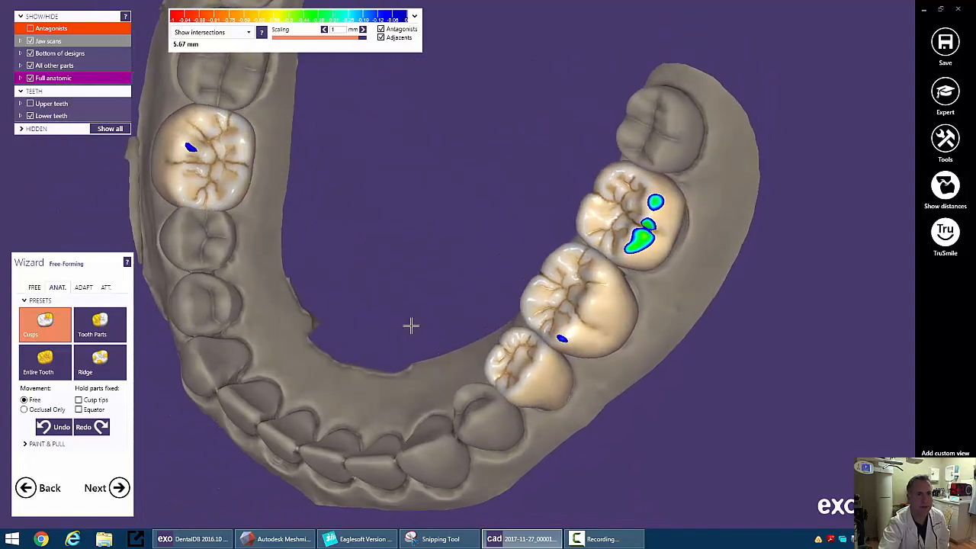
left_click(29, 40)
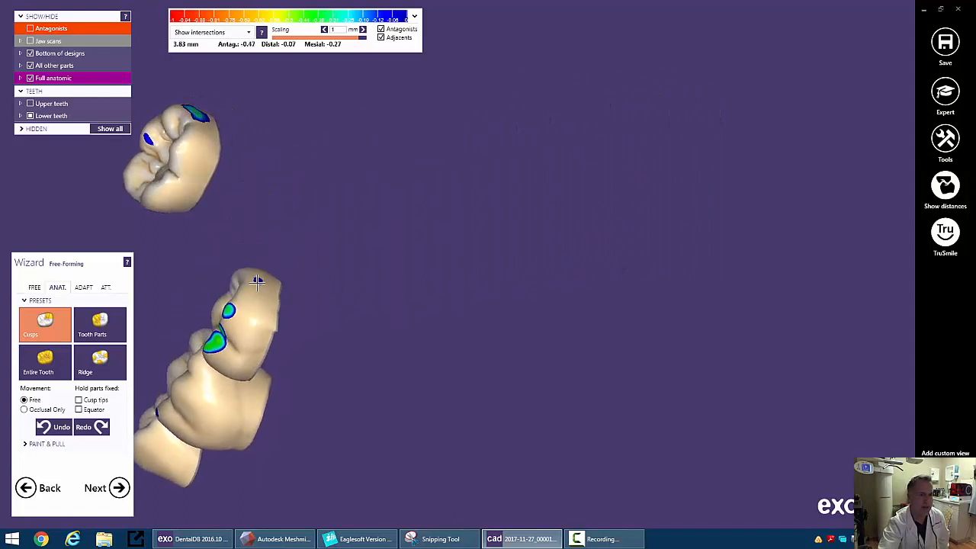
left_click(31, 115)
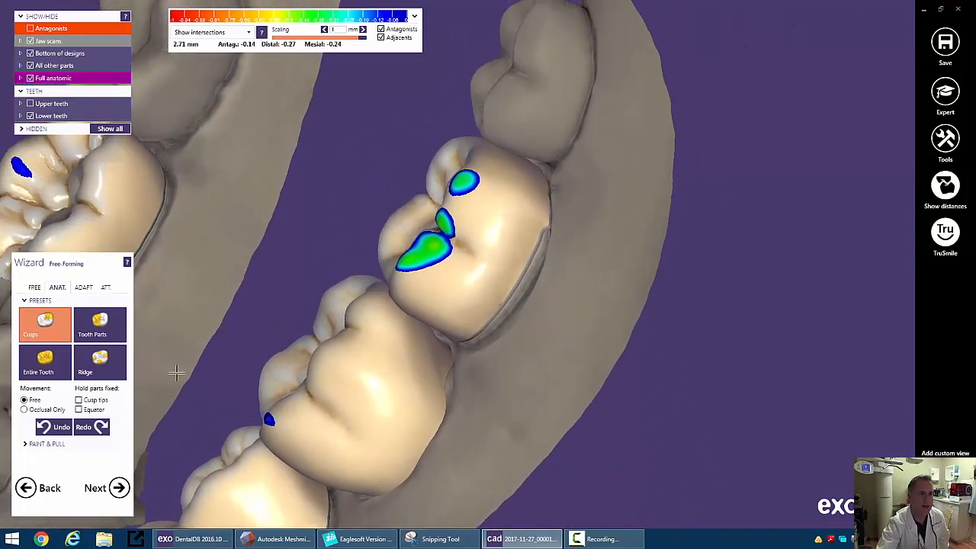
Pull the distal side of the rear bridge molar slightly toward the neighbouring molar with the Tooth Parts preset
left_click(94, 326)
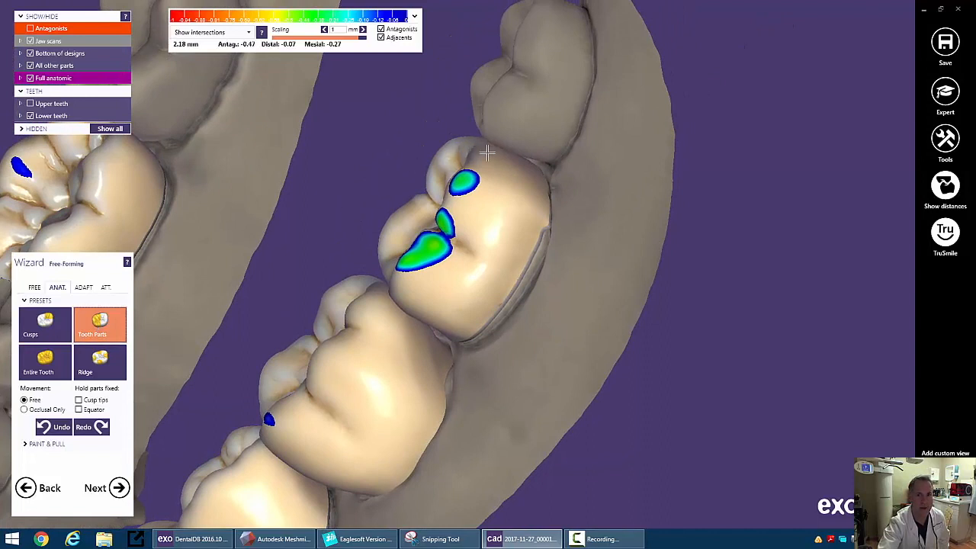
left_click_drag(489, 154, 489, 152)
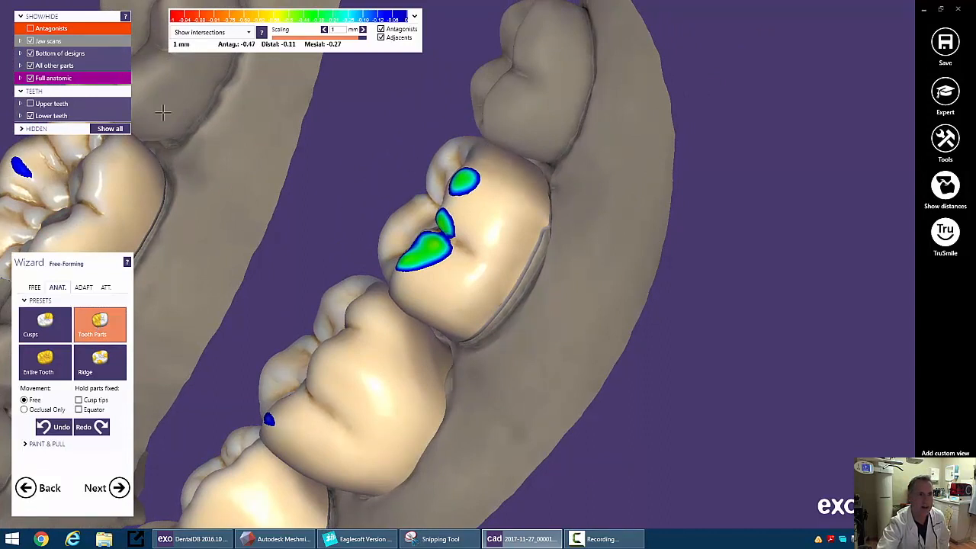
Refine the rear bridge molar with the Tooth Parts preset while temporarily hiding the jaw scans to check its contacts
left_click(30, 41)
right_click_drag(500, 119, 495, 144)
left_click_drag(453, 262, 459, 245)
right_click_drag(298, 245, 303, 239)
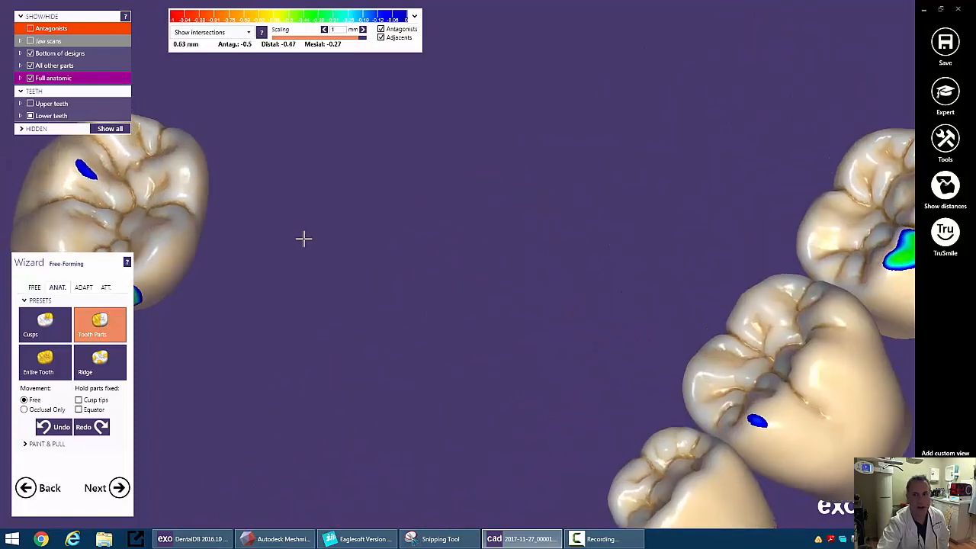
left_click(30, 41)
Adapt the bridge's pontic to the gingiva with a desired distance of -0.31 mm and check the fit
left_click(82, 288)
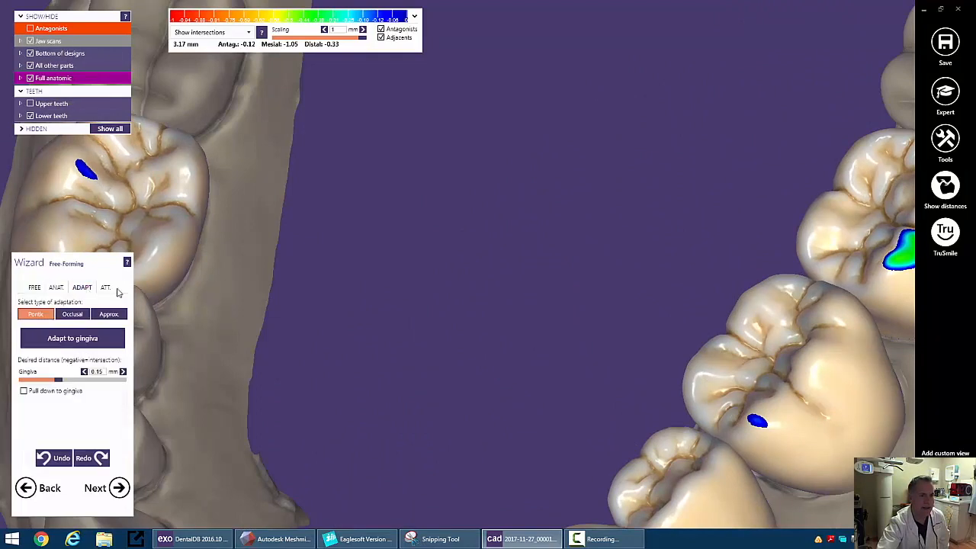
scroll(408, 293, "down", 5)
right_click_drag(401, 290, 416, 342)
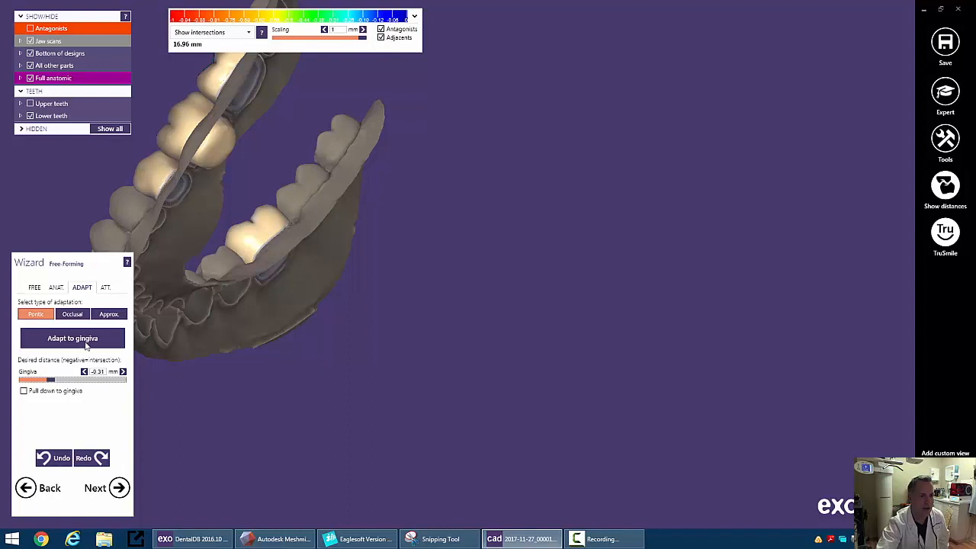
left_click(85, 345)
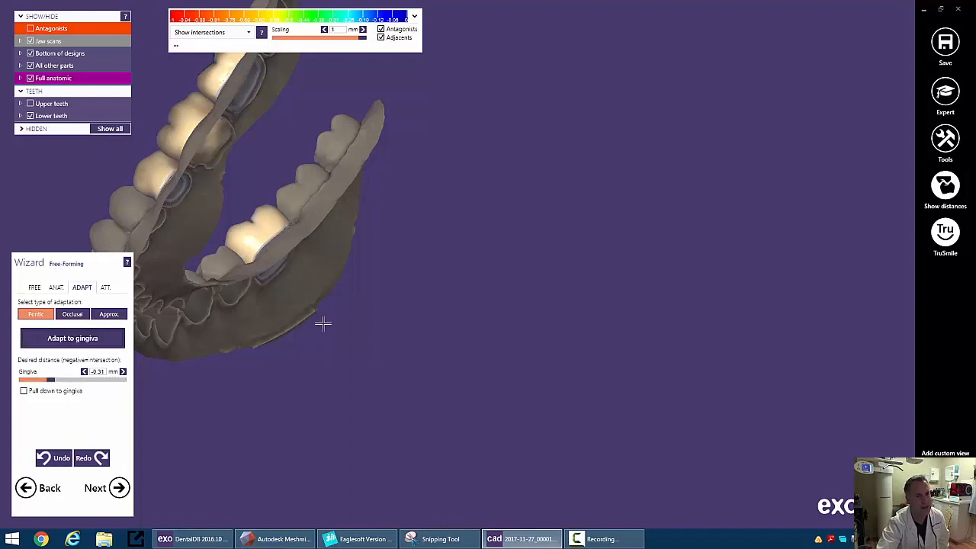
right_click_drag(320, 322, 323, 318)
middle_click_drag(324, 319, 506, 465)
right_click_drag(392, 384, 390, 386)
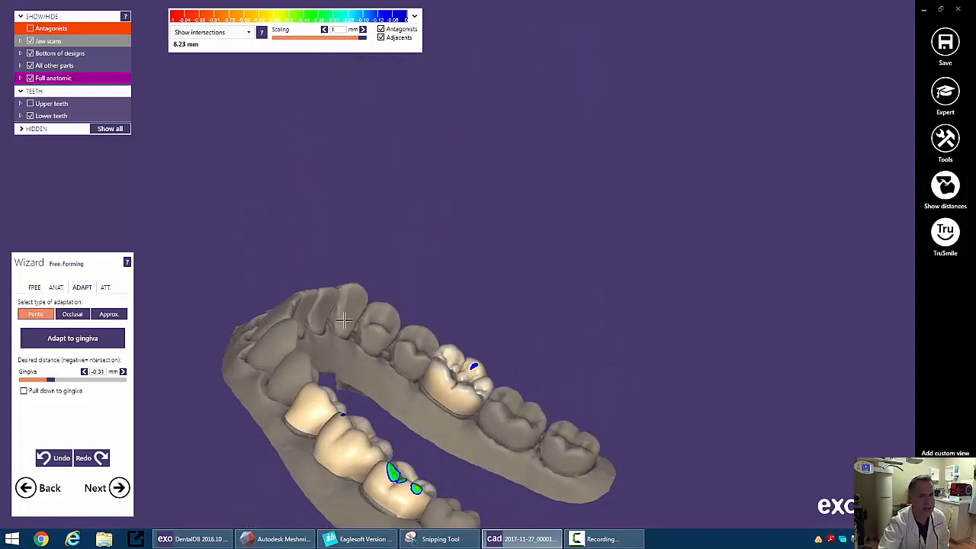
Switch to approximal adaptation and set the desired distance to the adjacent teeth to -0.03 mm
left_click(117, 315)
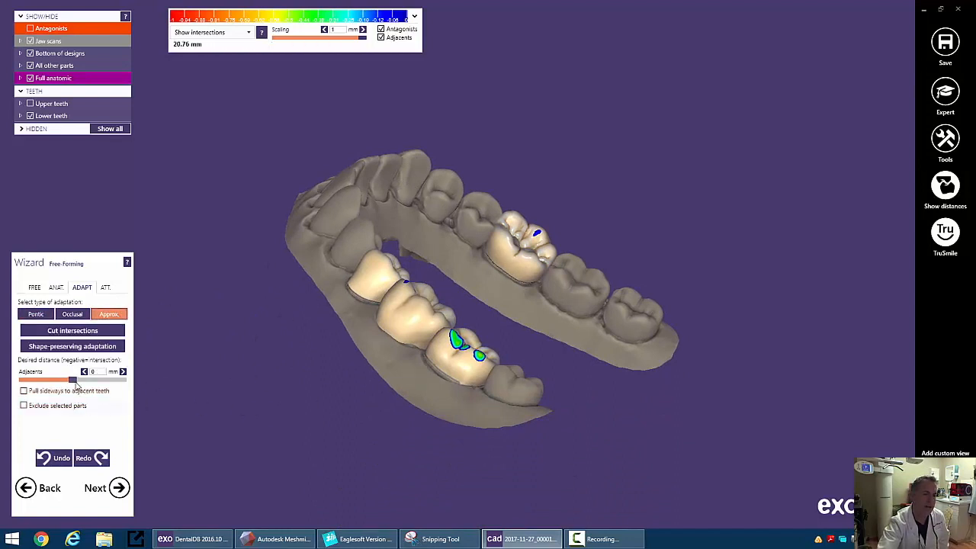
right_click_drag(470, 406, 469, 406)
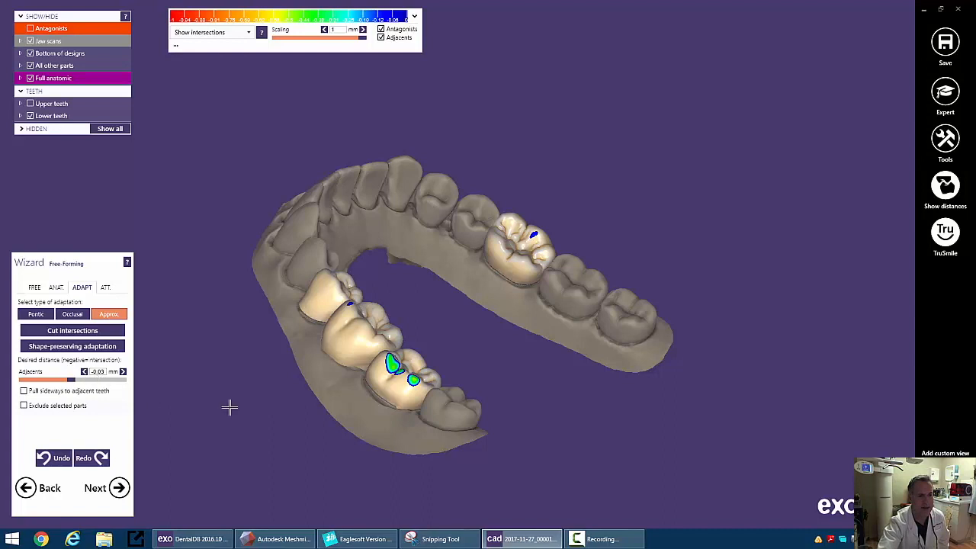
right_click_drag(499, 291, 474, 321)
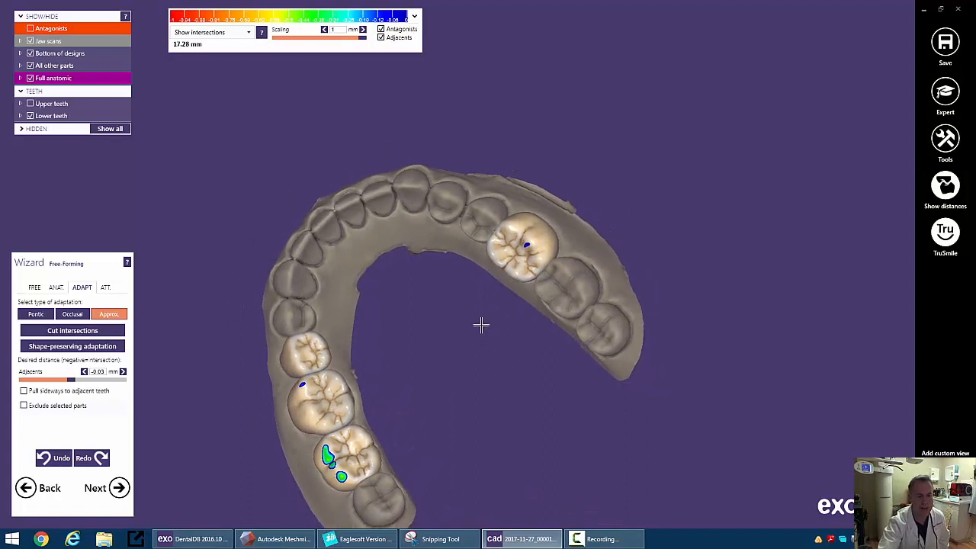
scroll(481, 326, "up", 2)
right_click_drag(475, 325, 554, 277)
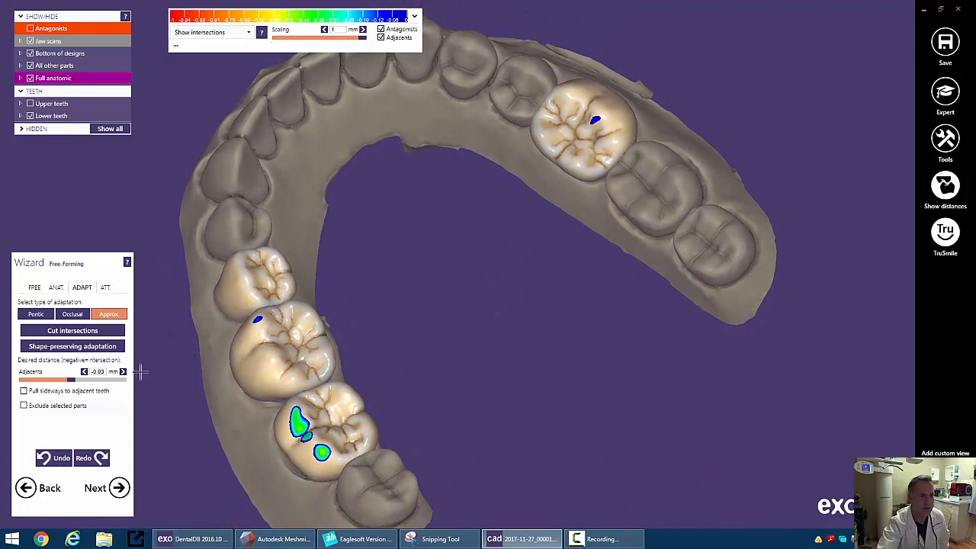
Try the shape-preserving approximal adaptation on the designed teeth, then undo it
left_click(116, 348)
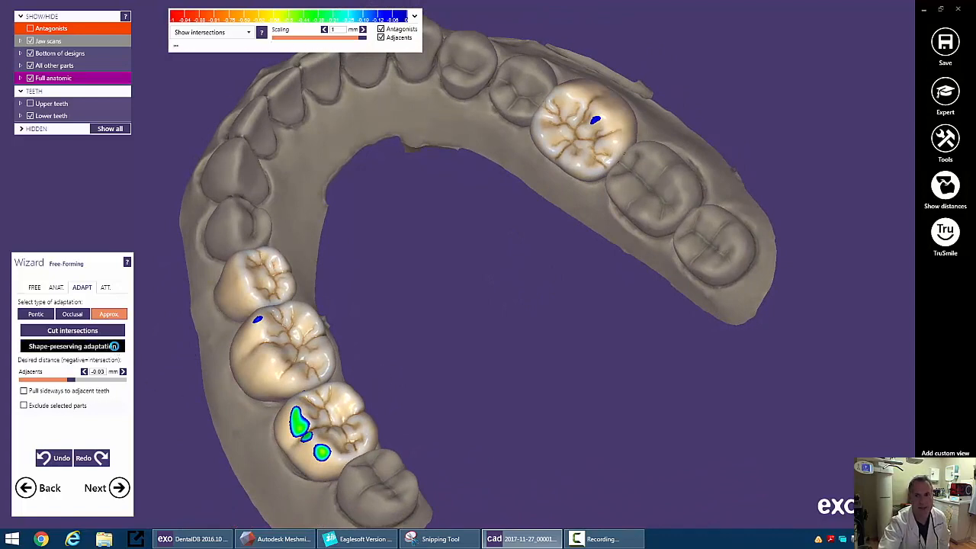
right_click_drag(485, 376, 491, 367)
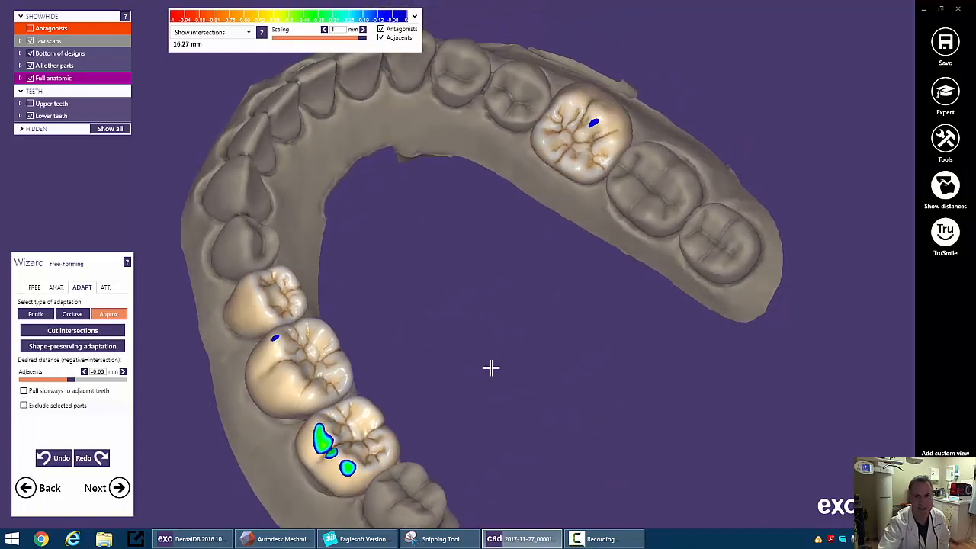
left_click(54, 459)
Cut the approximal intersections of the designed teeth and check their adjacent contacts with the jaw scans temporarily hidden
left_click(80, 333)
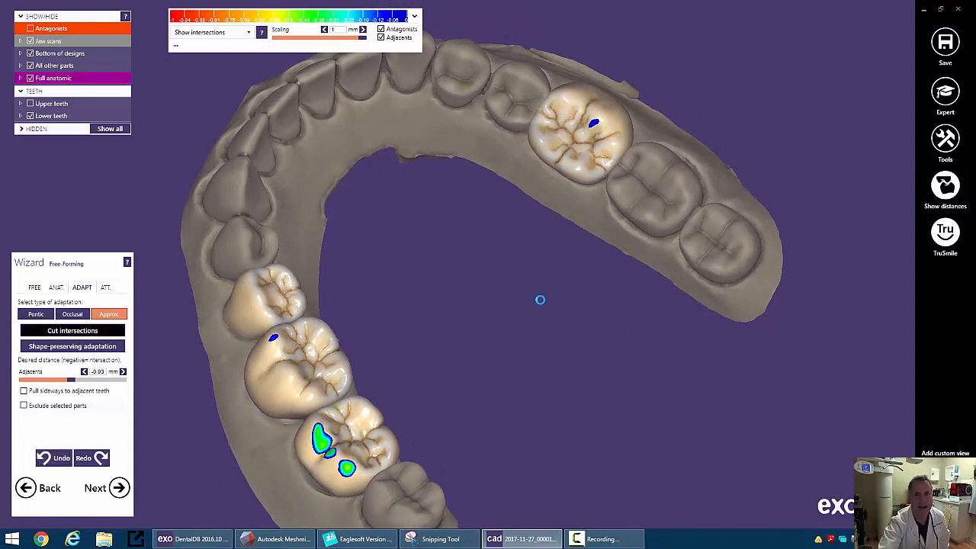
right_click_drag(549, 304, 549, 304)
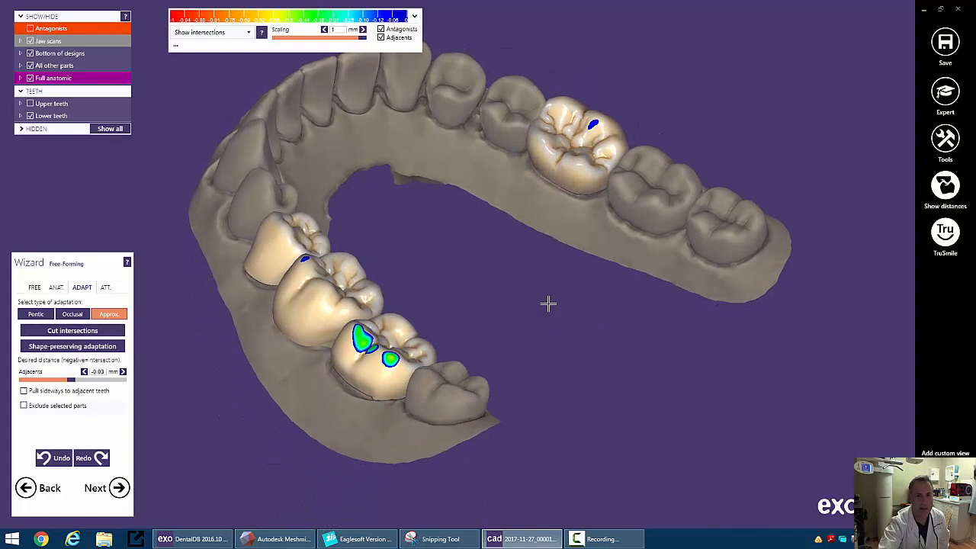
left_click(30, 40)
right_click_drag(508, 301, 340, 235)
middle_click_drag(339, 235, 317, 254)
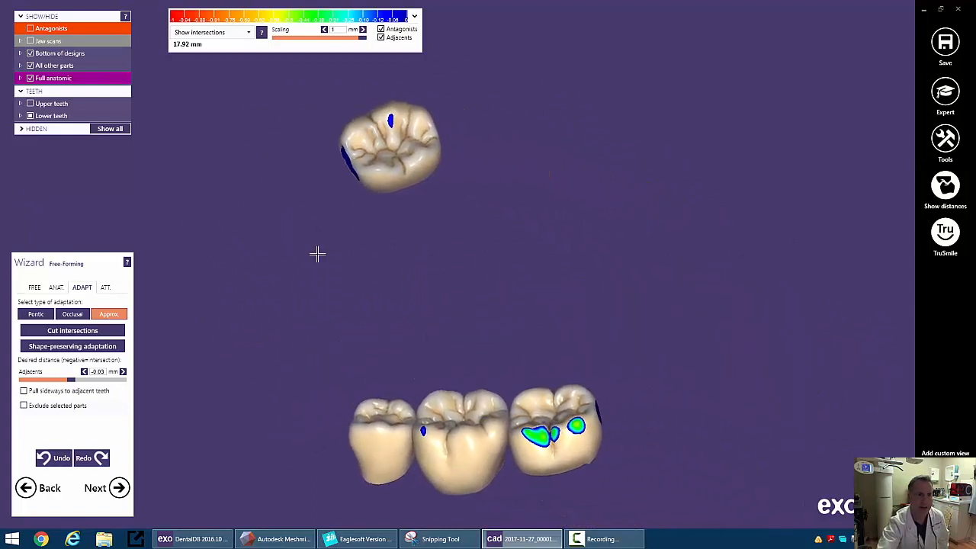
left_click(30, 41)
right_click_drag(366, 227, 393, 131)
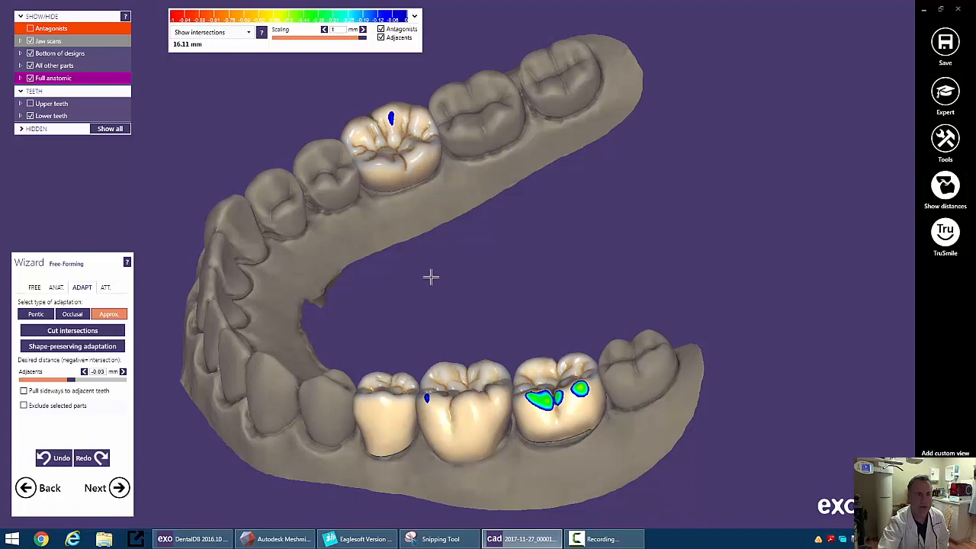
Try the shape-preserving occlusal adaptation with a 0.03 mm distance for static occlusion, then undo it
left_click(74, 315)
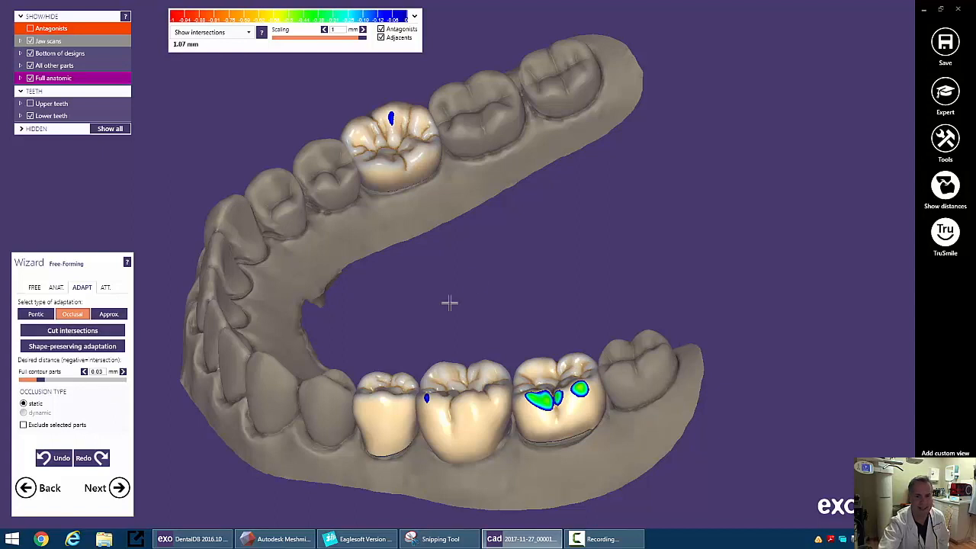
left_click(76, 347)
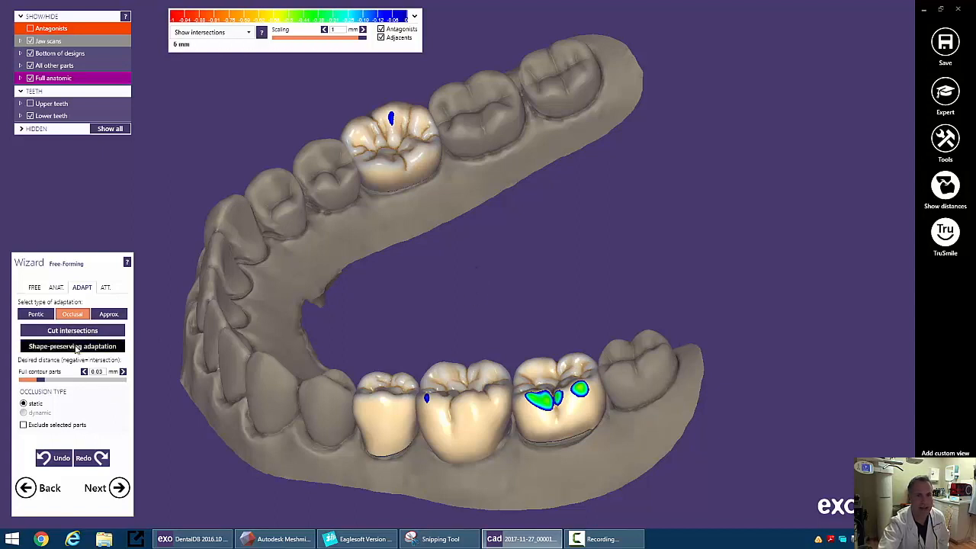
right_click_drag(375, 274, 376, 279)
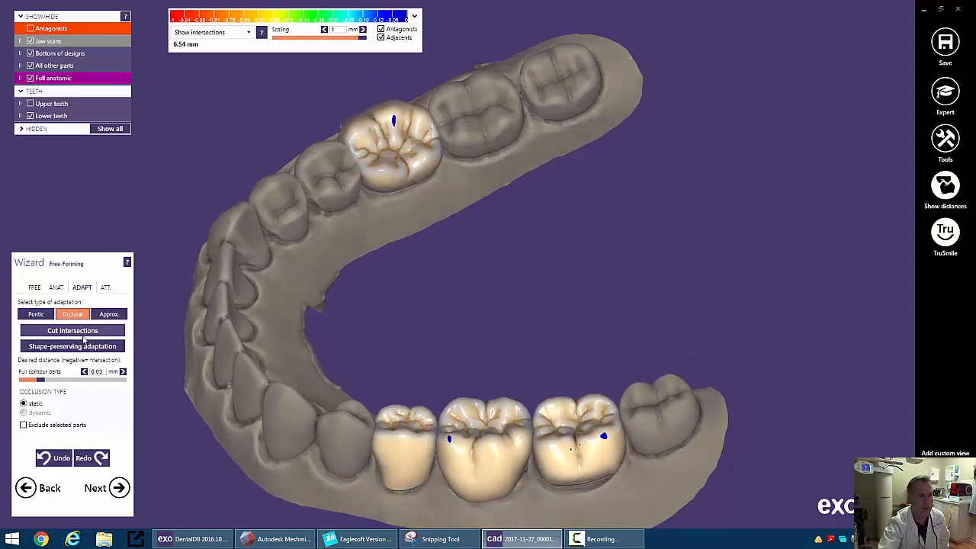
left_click(55, 458)
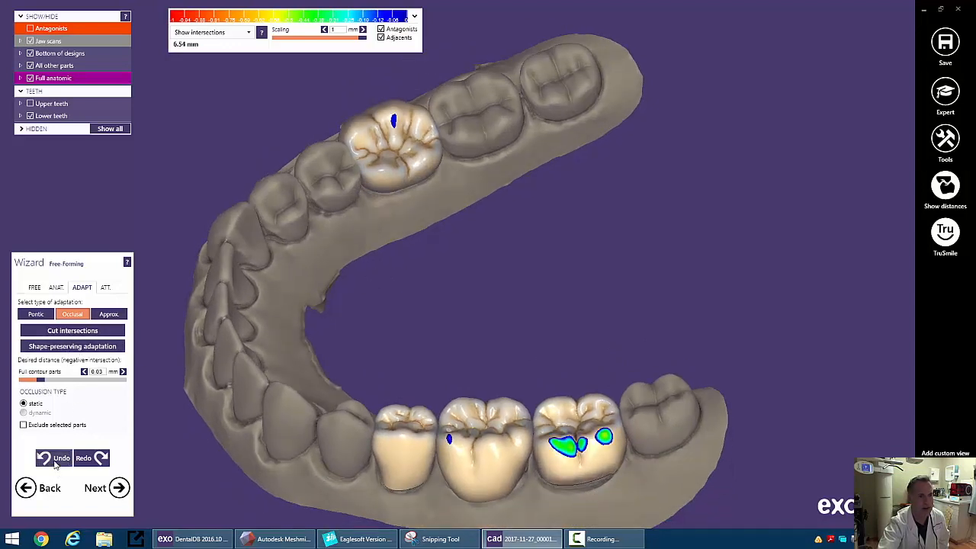
Try cutting the occlusal intersections of the designed teeth instead, then undo the cut
left_click(86, 333)
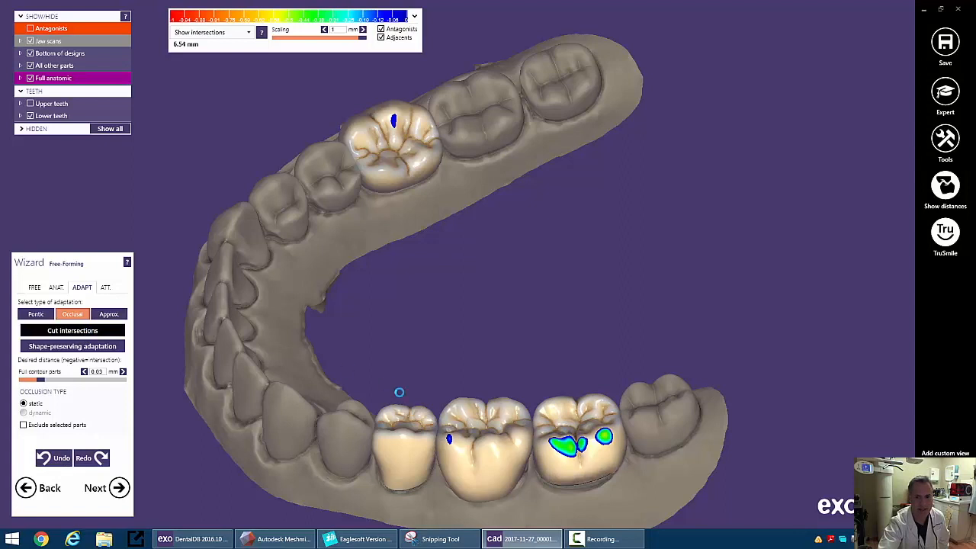
mouse_move(591, 488)
right_mouse_down()
mouse_move(648, 450)
mouse_move(604, 495)
right_mouse_up()
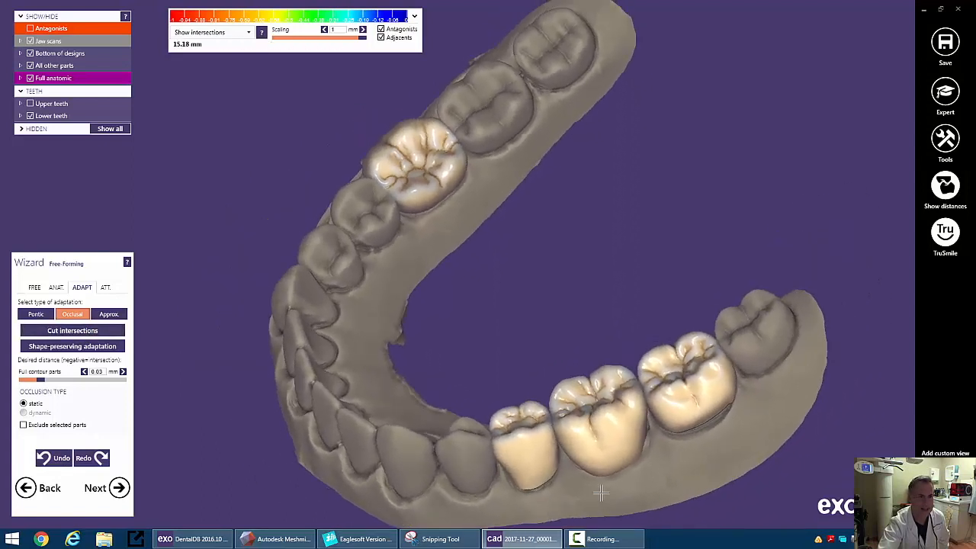
left_click(61, 459)
Apply the shape-preserving occlusal adaptation at 0.03 mm to the designed teeth and inspect the bridge's occlusal contacts
left_click(79, 348)
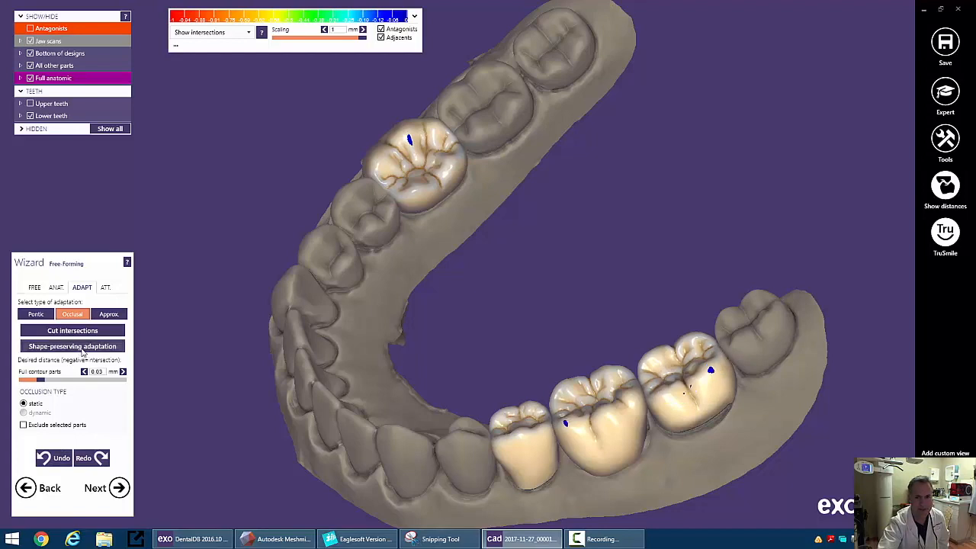
right_click_drag(319, 386, 324, 392)
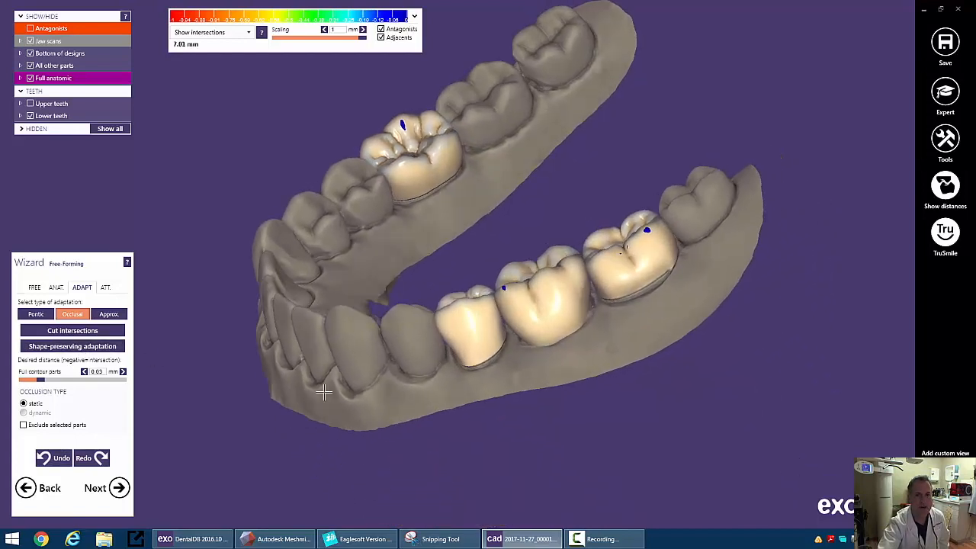
scroll(326, 392, "up", 5)
right_click_drag(468, 379, 406, 372)
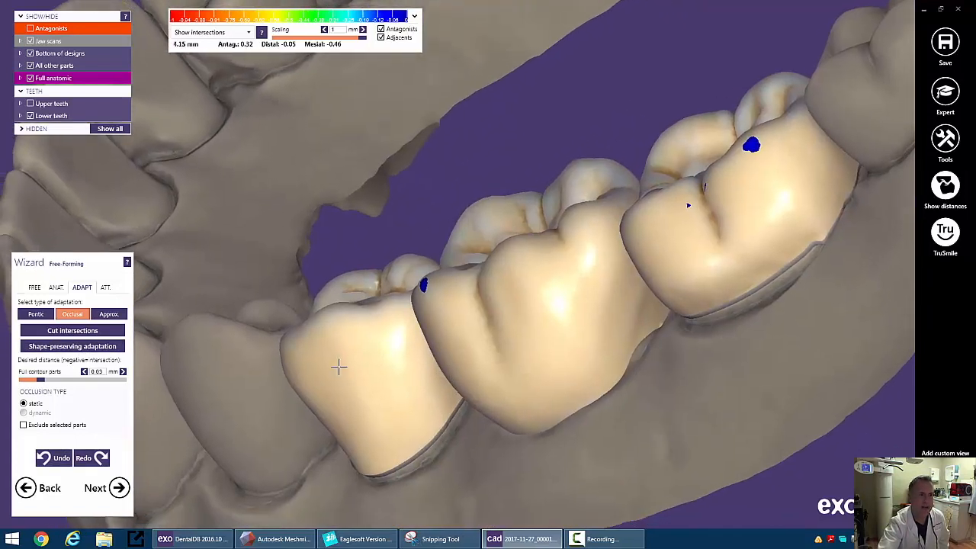
Add material to the mesial side of the bridge's premolar near the margin using a smaller, stronger Add/Remove brush
left_click(31, 288)
right_click_drag(511, 454, 481, 459)
right_click_drag(565, 298, 469, 450)
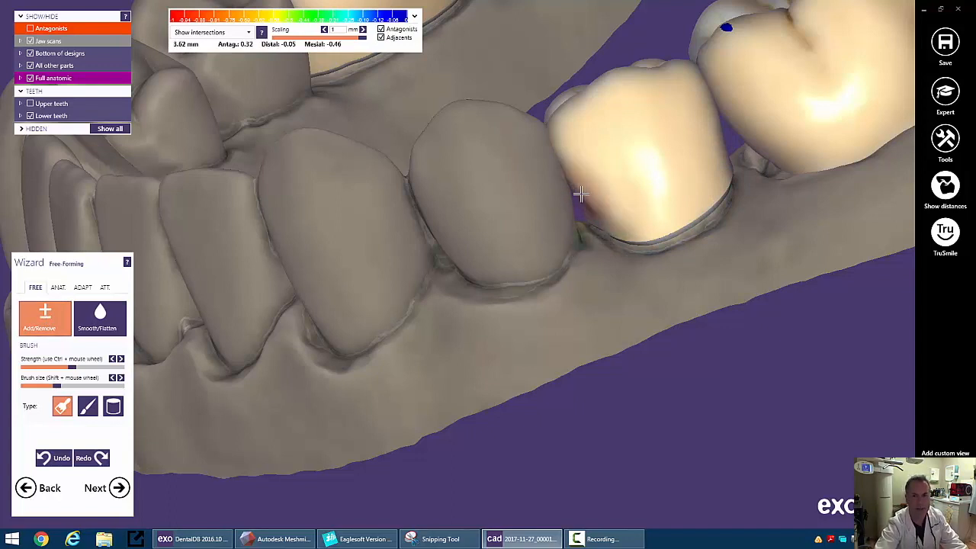
right_click_drag(739, 292, 722, 287)
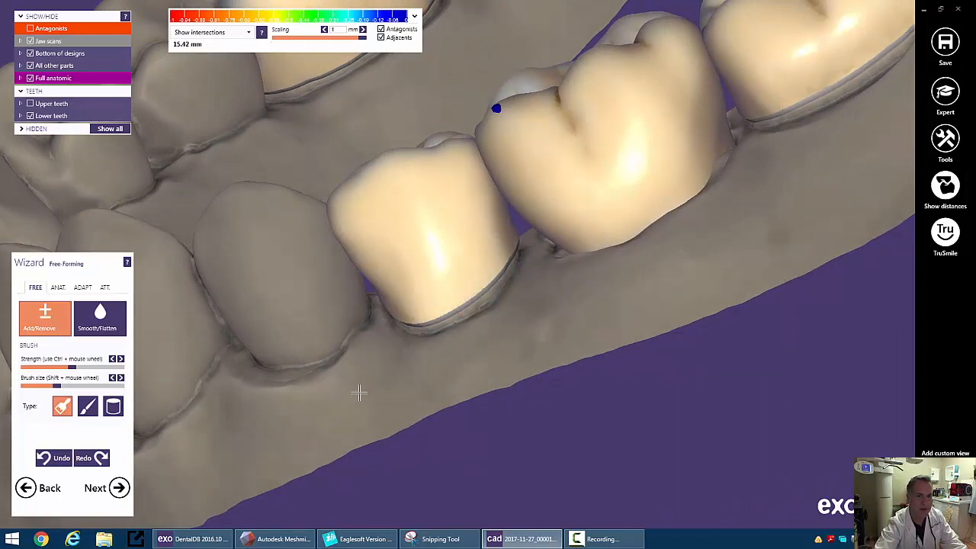
right_click_drag(360, 393, 429, 384)
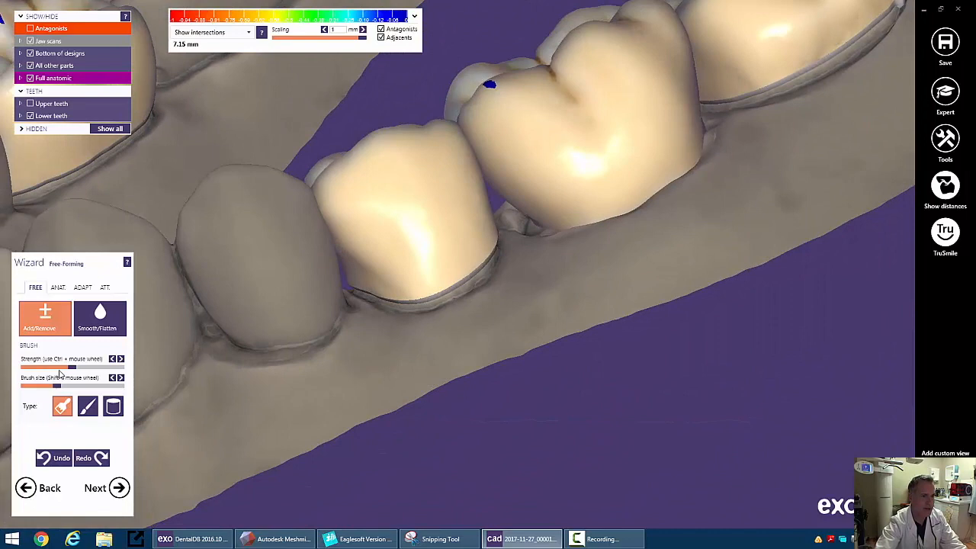
left_click_drag(55, 387, 47, 388)
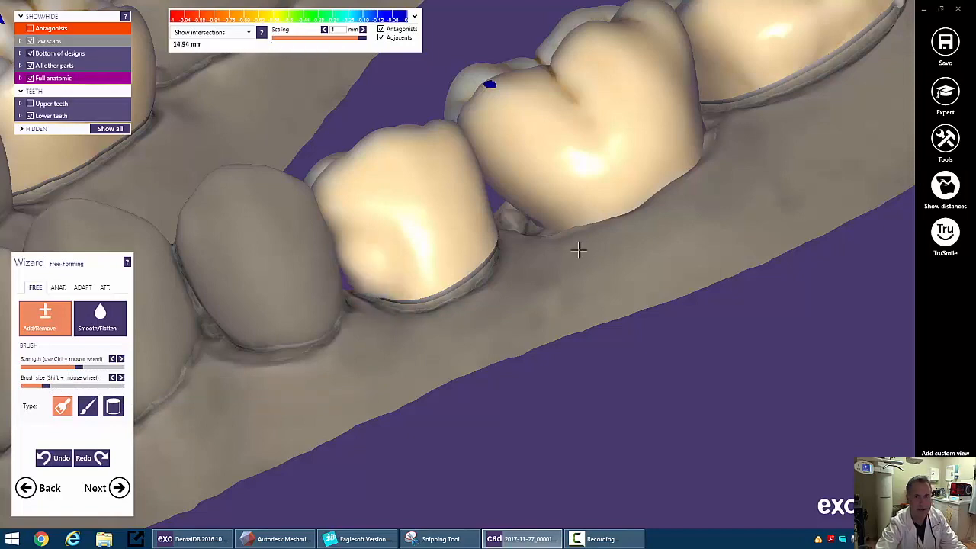
middle_click(718, 113)
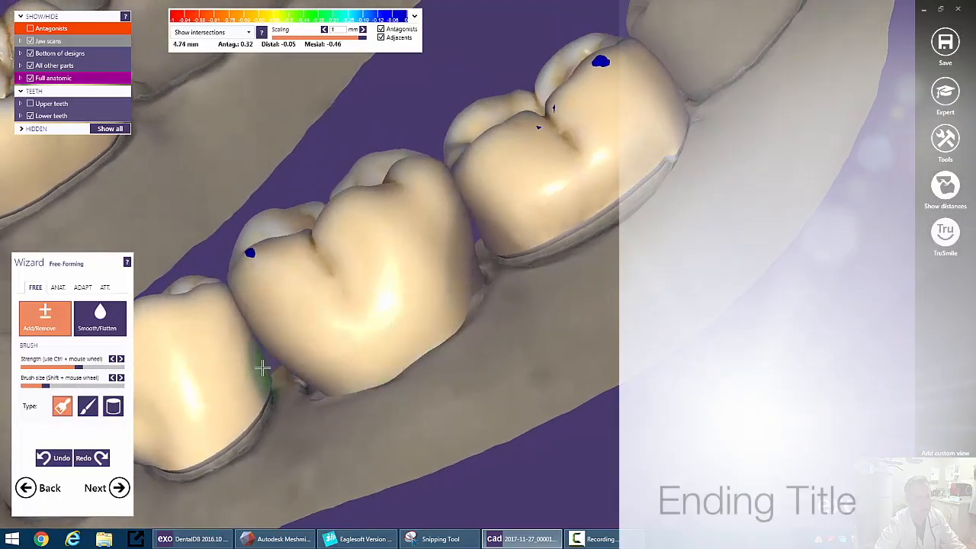
Smooth the built-up mesial surface of the bridge's premolar with the Smooth/Flatten brush
right_click_drag(346, 362, 364, 366)
scroll(356, 368, "down", 5)
right_click_drag(229, 301, 296, 259)
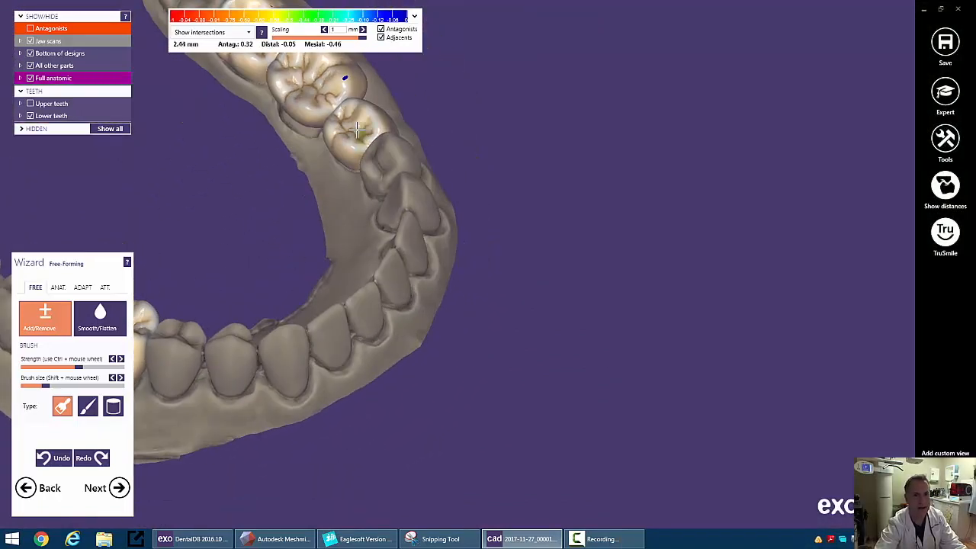
middle_click(354, 124)
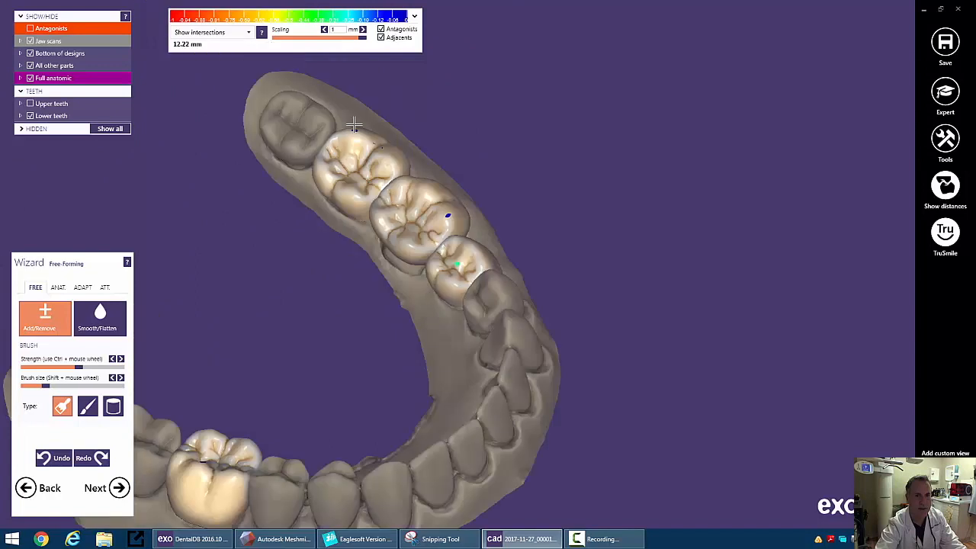
right_click_drag(419, 320, 529, 327)
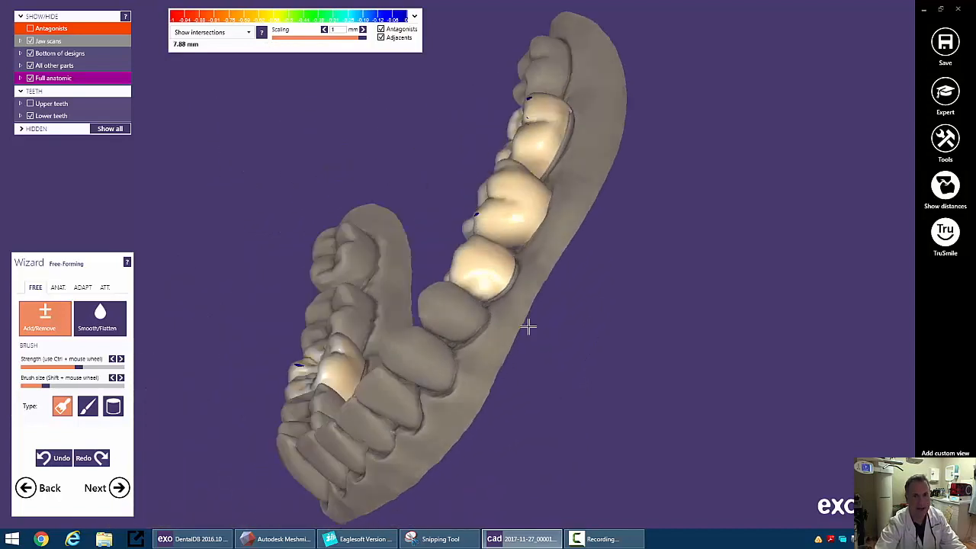
scroll(532, 325, "up", 5)
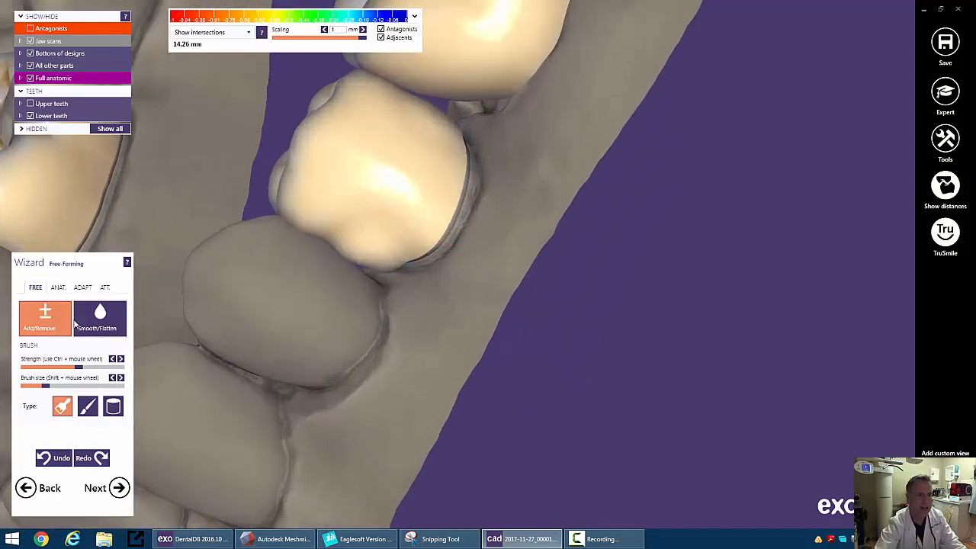
left_click(85, 323)
mouse_move(341, 239)
left_mouse_down()
mouse_move(359, 247)
mouse_move(344, 251)
mouse_move(389, 259)
mouse_move(336, 236)
mouse_move(442, 174)
mouse_move(454, 120)
mouse_move(468, 142)
left_mouse_up()
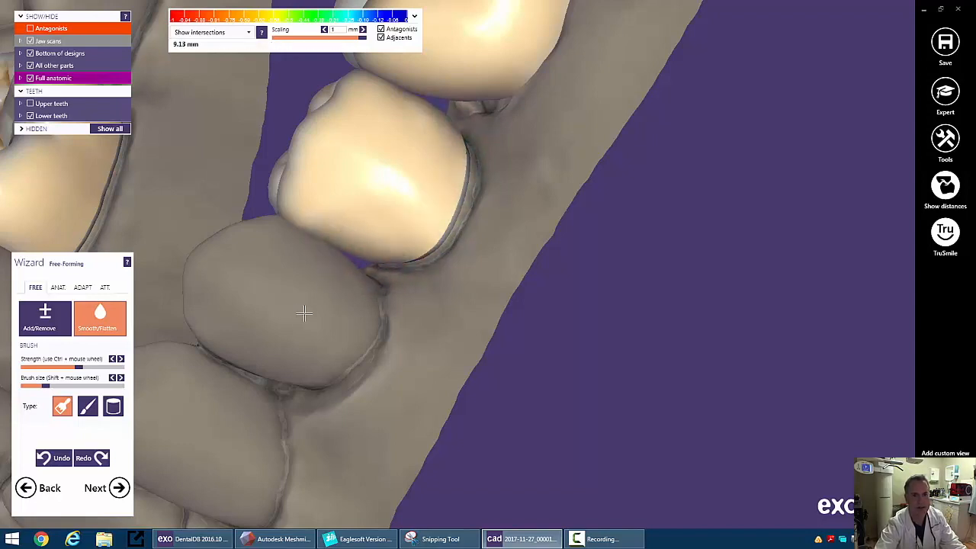
right_click_drag(306, 313, 272, 315)
left_click_drag(263, 290, 320, 271)
mouse_move(401, 290)
right_mouse_down()
mouse_move(409, 298)
mouse_move(393, 309)
right_mouse_up()
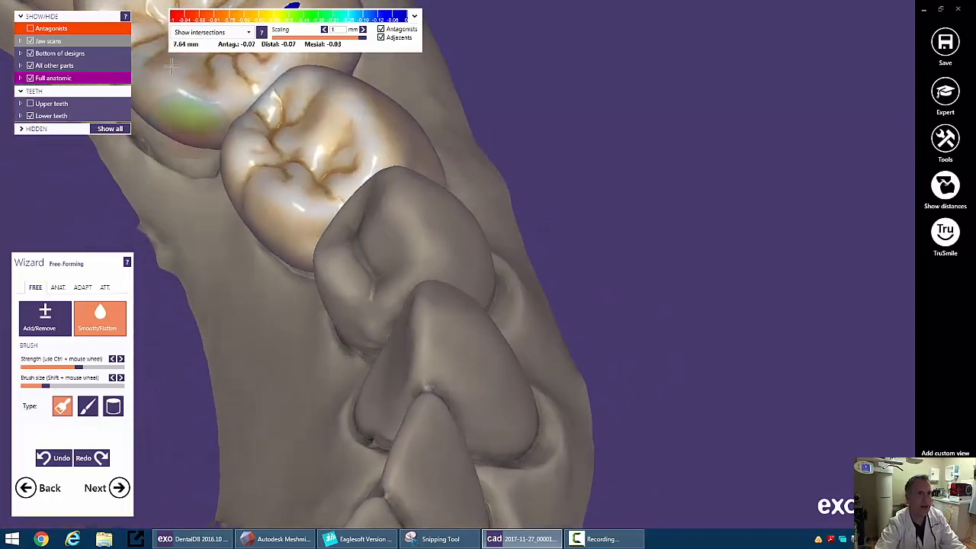
Hide the jaw scans and cut the approximal intersections again with a -0.03 mm distance, inspecting the premolar's mesial contact
left_click(30, 41)
right_click_drag(322, 287, 323, 288)
left_click(80, 288)
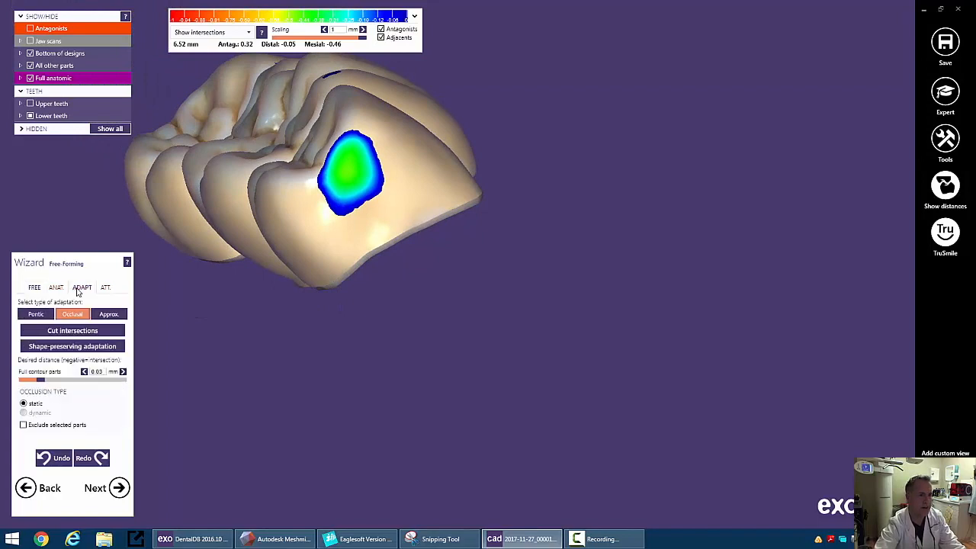
left_click(111, 315)
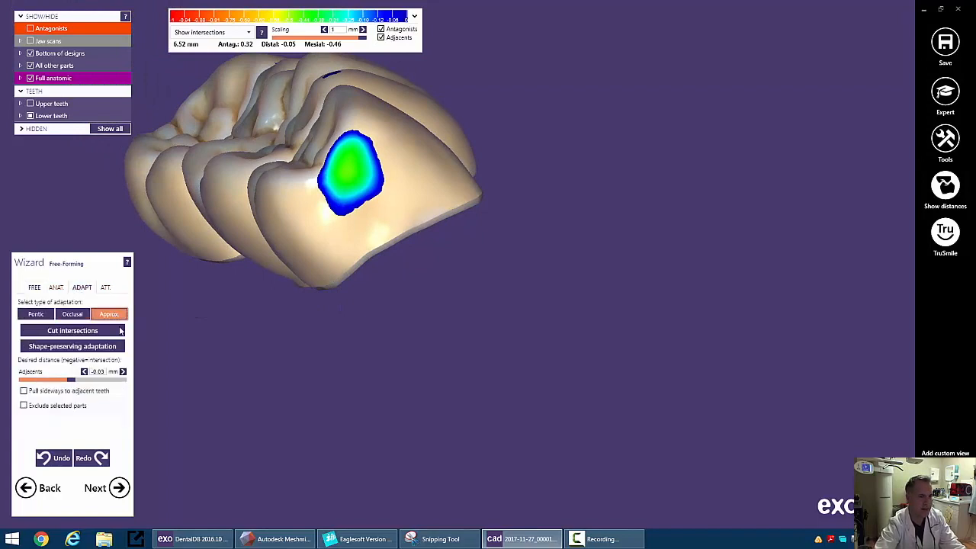
left_click(86, 334)
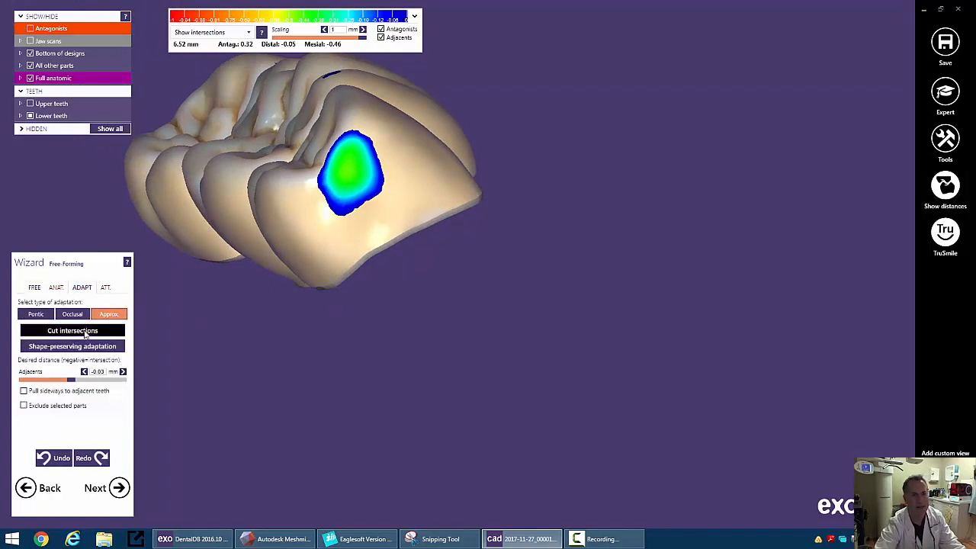
right_click_drag(402, 301, 588, 352)
left_click(614, 546)
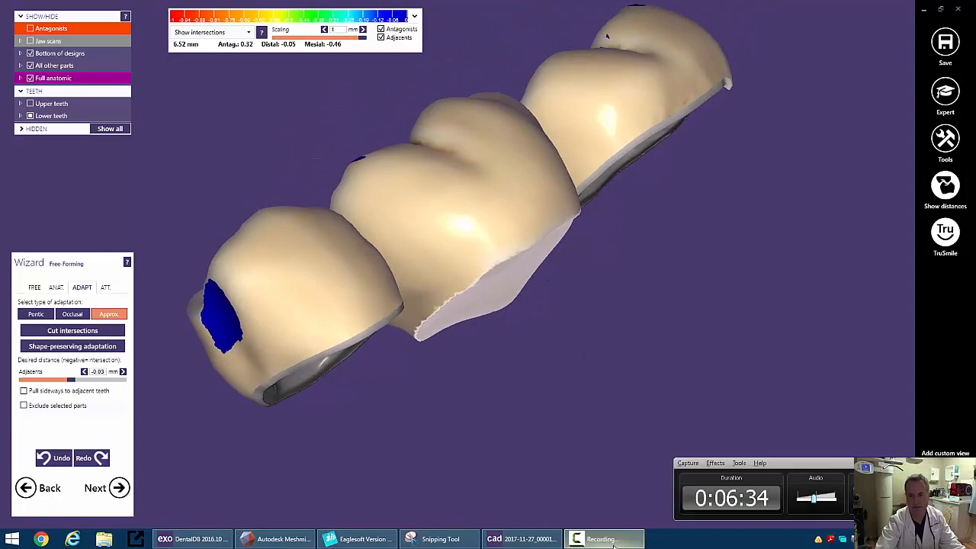